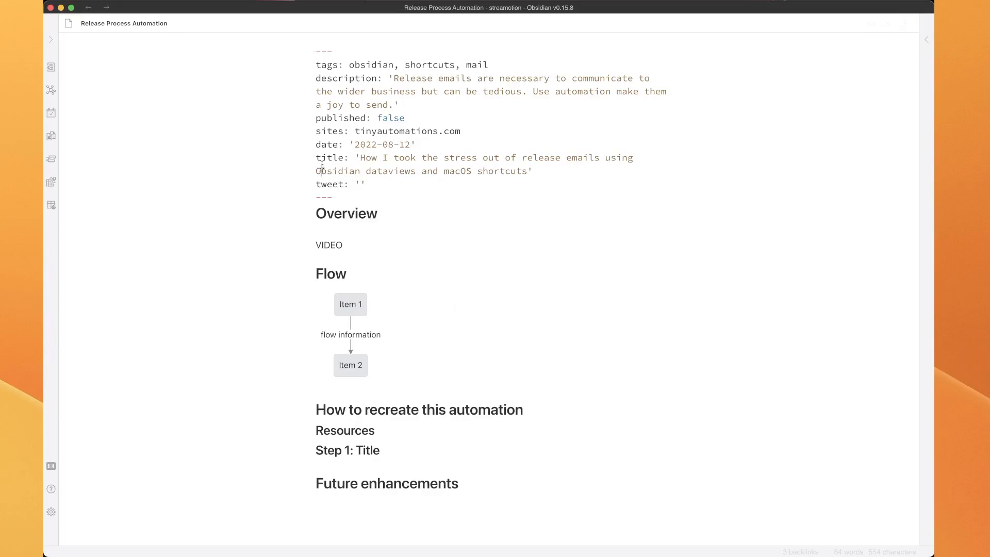
# Examine the published and sites fields in the Release Process Automation front matter, and return to the Tiny Automations Dashboard.
pyautogui.doubleClick(342, 117)
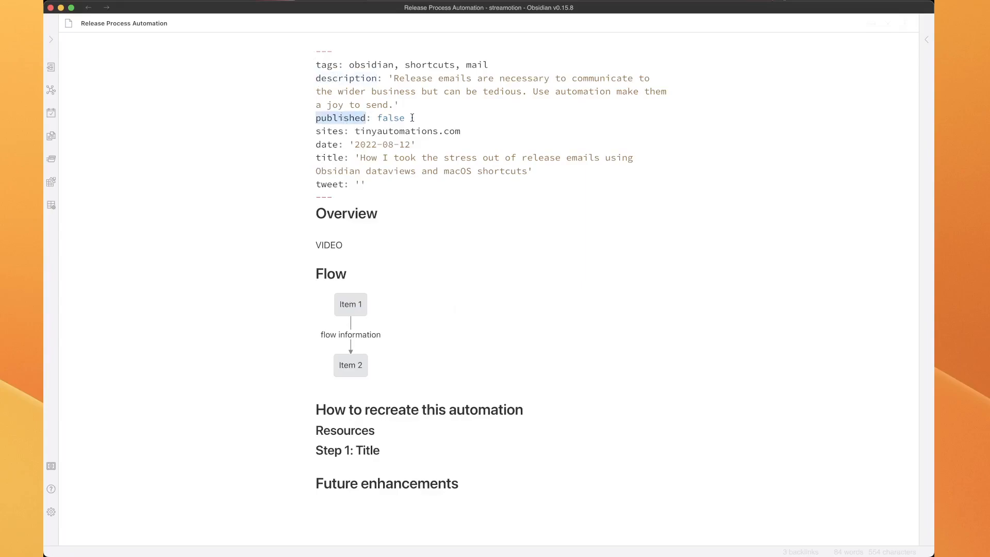
pyautogui.moveTo(318, 131); pyautogui.dragTo(469, 132)
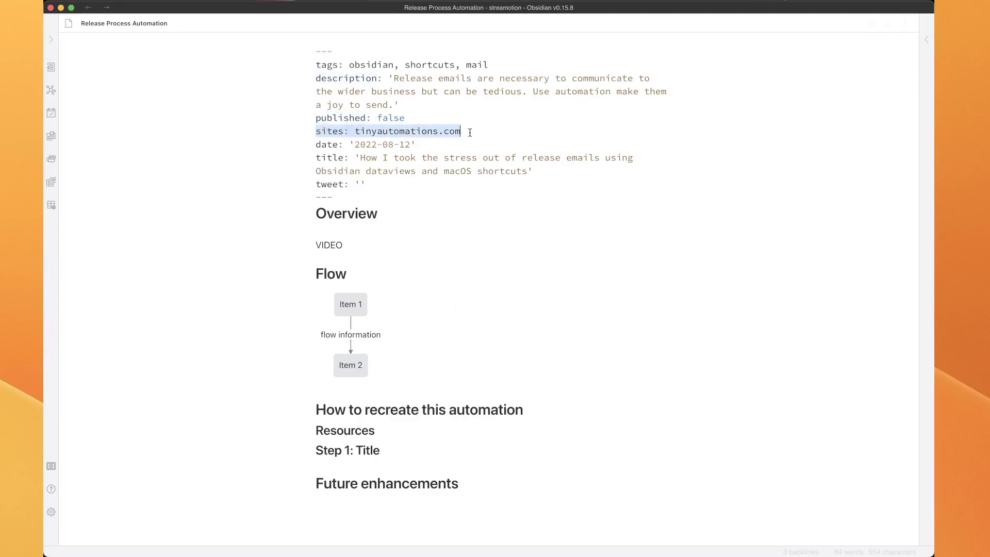
pyautogui.click(547, 128)
pyautogui.press('super+alt+Left')
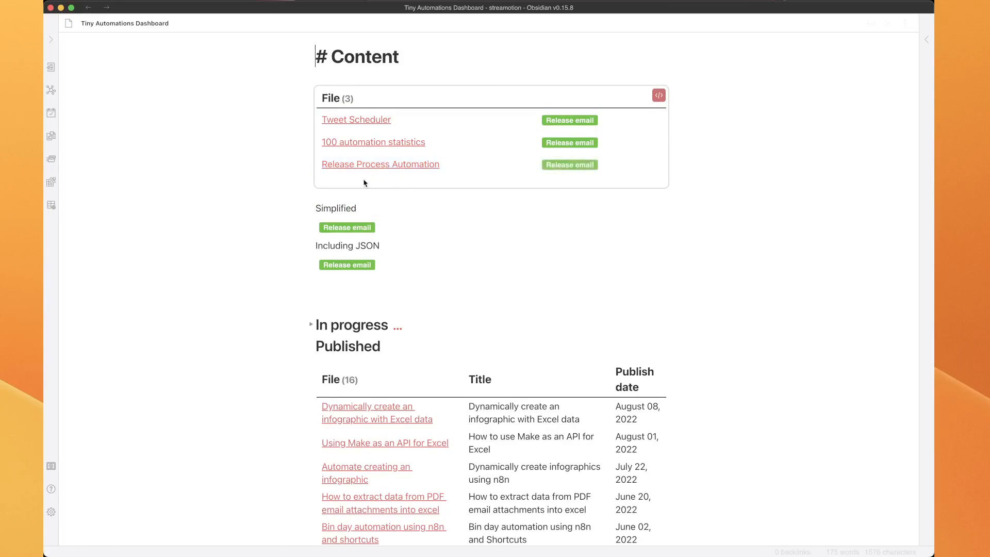
# Run the release email action for Release Process Automation and dismiss the shortcut's input preview to generate the draft email.
pyautogui.click(567, 165)
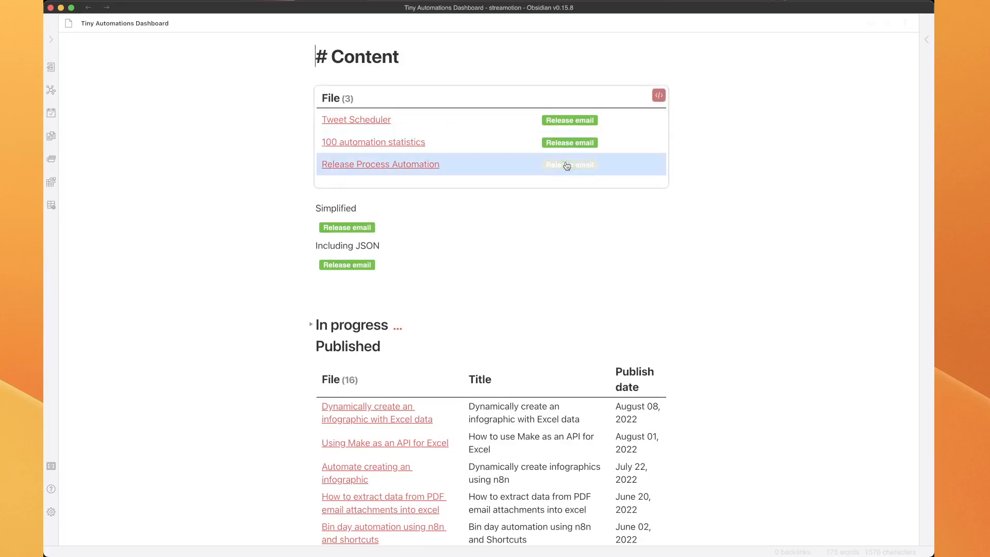
pyautogui.moveTo(401, 166)
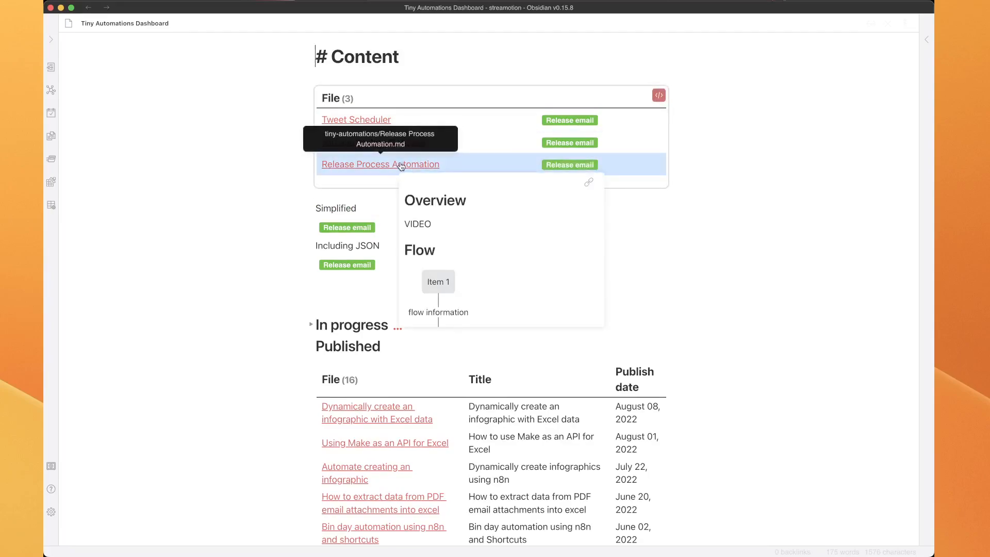
pyautogui.click(566, 166)
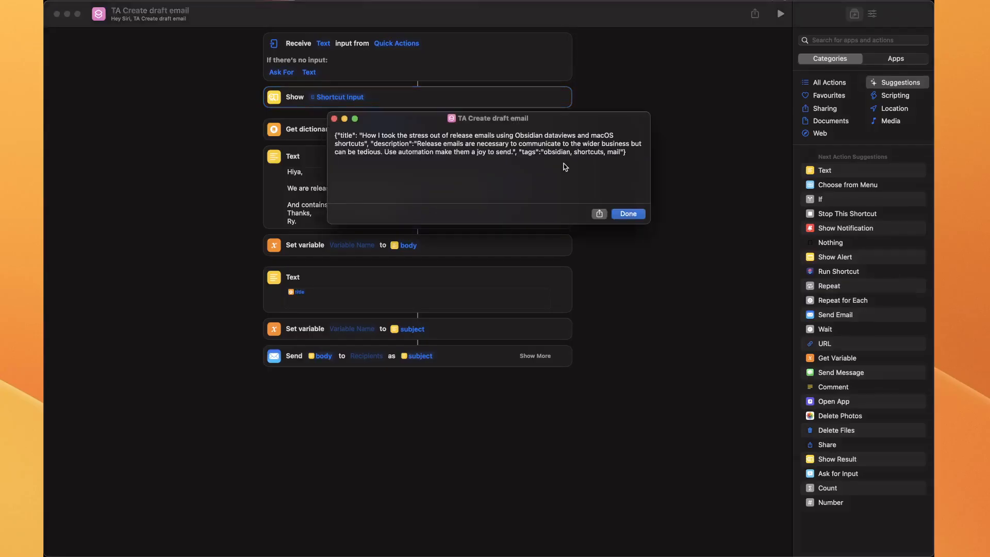
pyautogui.click(631, 215)
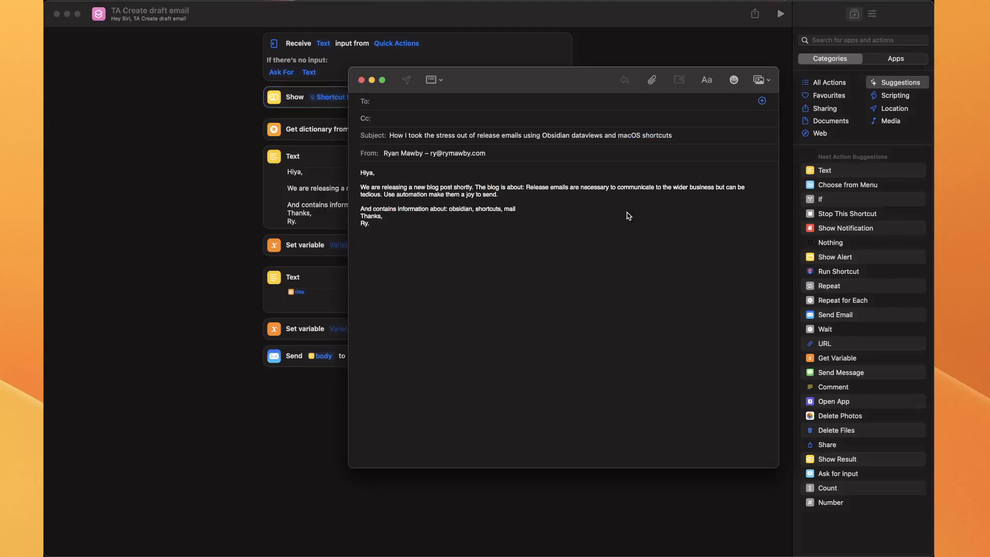
# Review the subject, the inserted description and the whole body of the generated draft email, and close the draft.
pyautogui.moveTo(390, 135); pyautogui.dragTo(667, 137)
pyautogui.click(585, 226)
pyautogui.moveTo(527, 187); pyautogui.dragTo(530, 200)
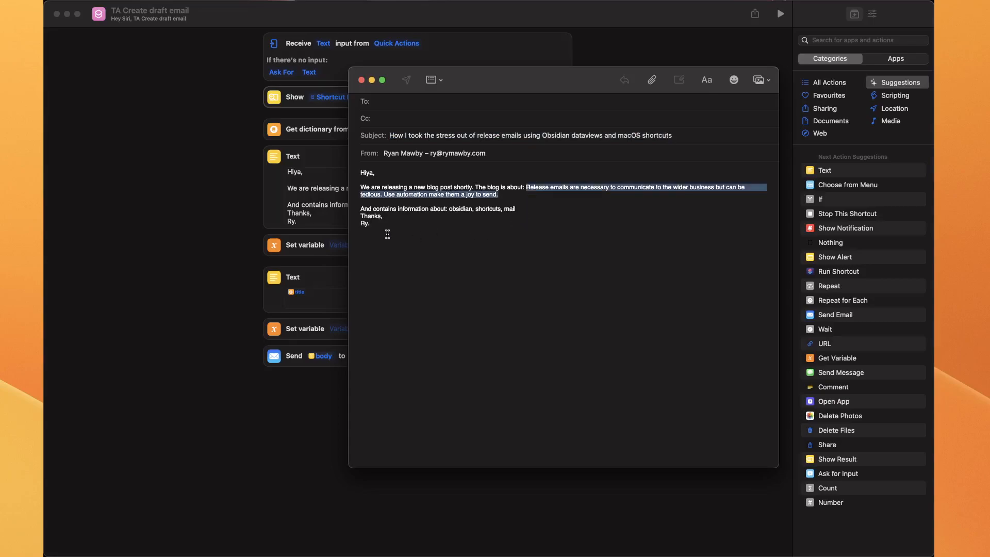
pyautogui.click(625, 223)
pyautogui.moveTo(531, 255); pyautogui.dragTo(337, 156)
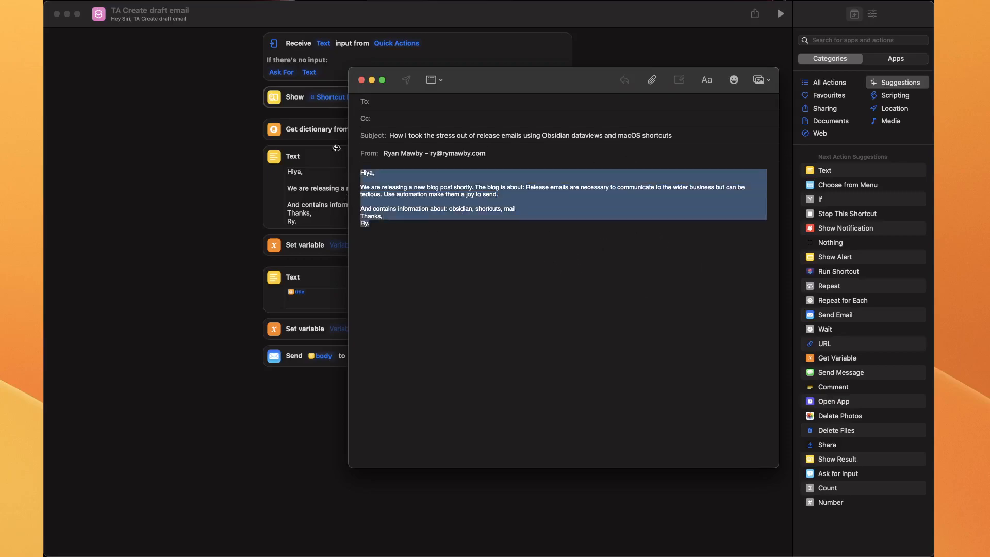
pyautogui.click(498, 275)
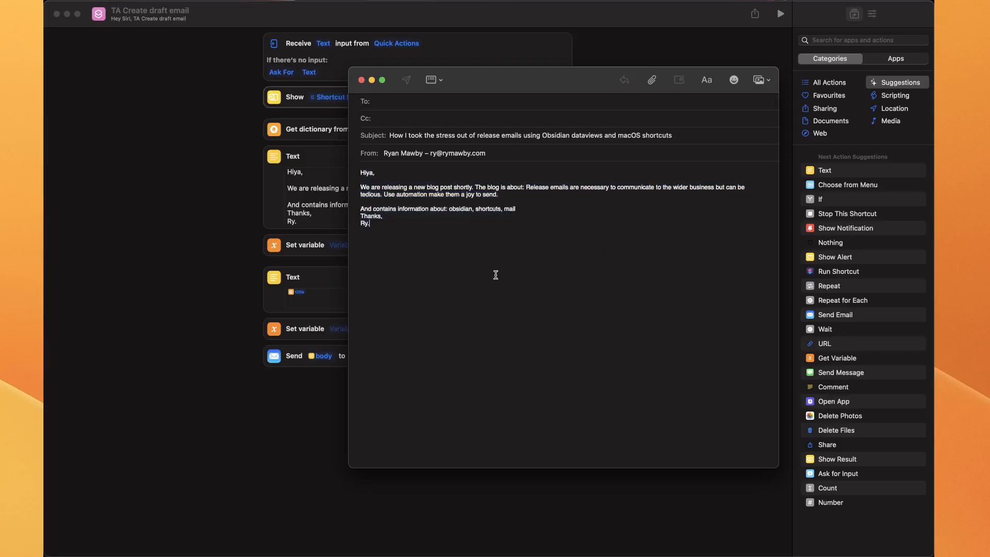
pyautogui.click(361, 81)
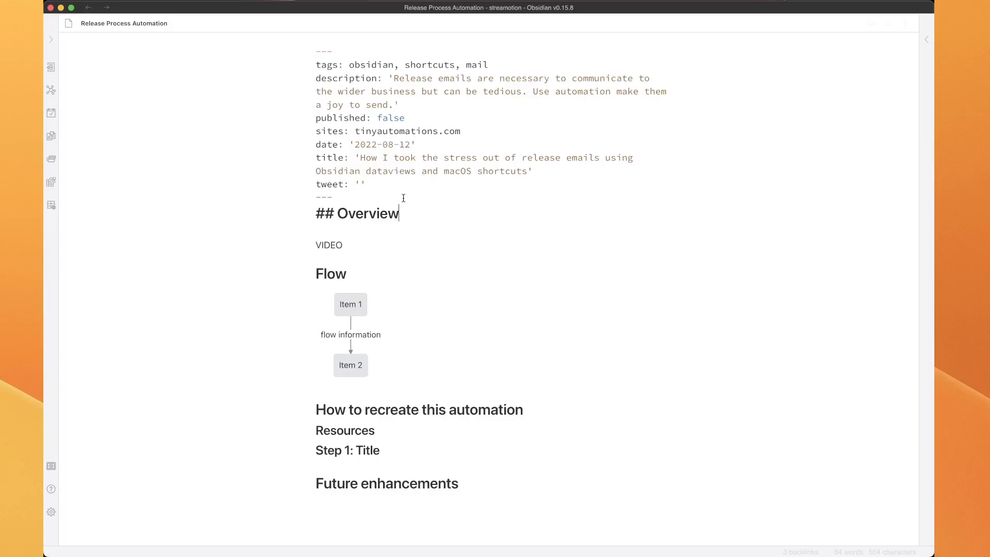
# Examine the front matter block of the Release Process Automation note, including title, description, published and sites, and return to the dashboard.
pyautogui.moveTo(397, 201); pyautogui.dragTo(239, 44)
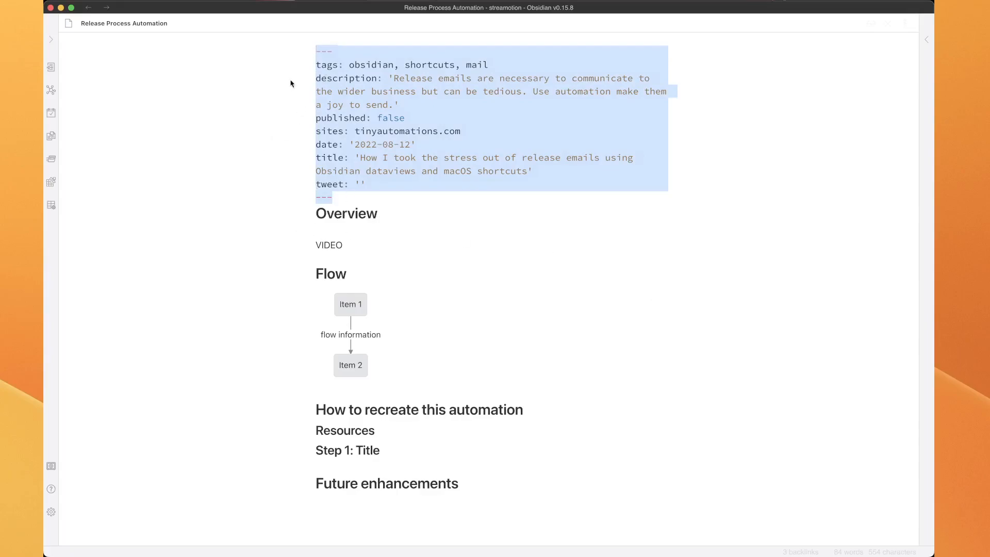
pyautogui.click(636, 221)
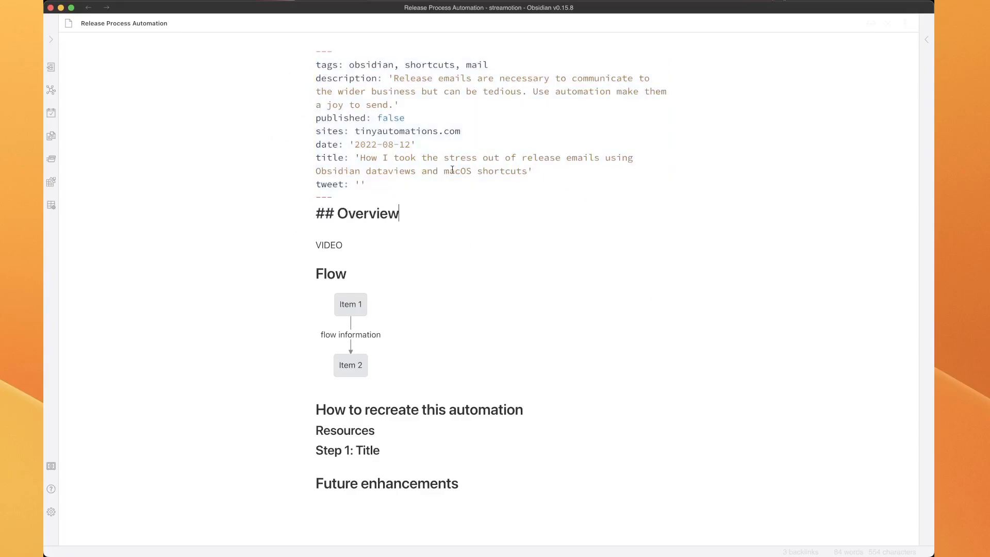
pyautogui.doubleClick(328, 160)
pyautogui.doubleClick(331, 78)
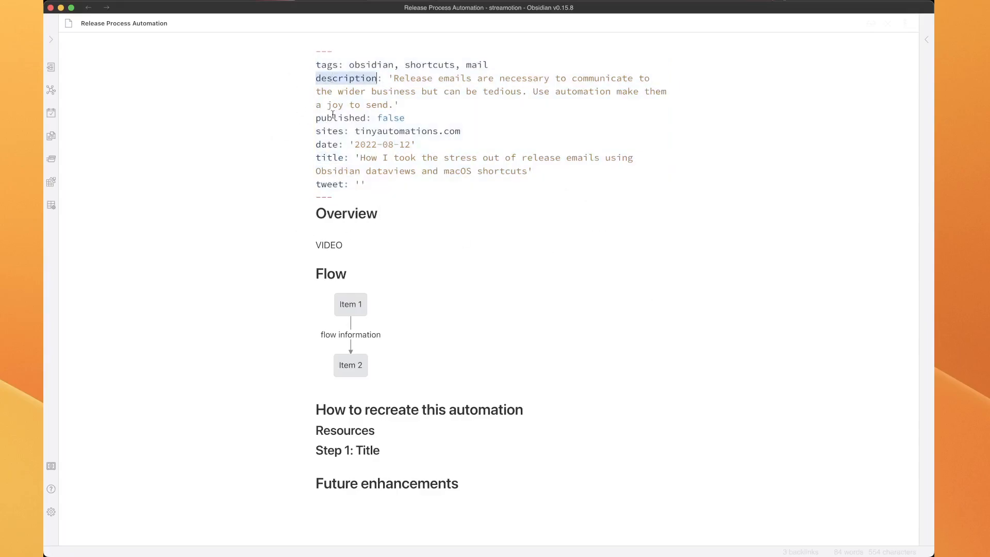
pyautogui.doubleClick(333, 119)
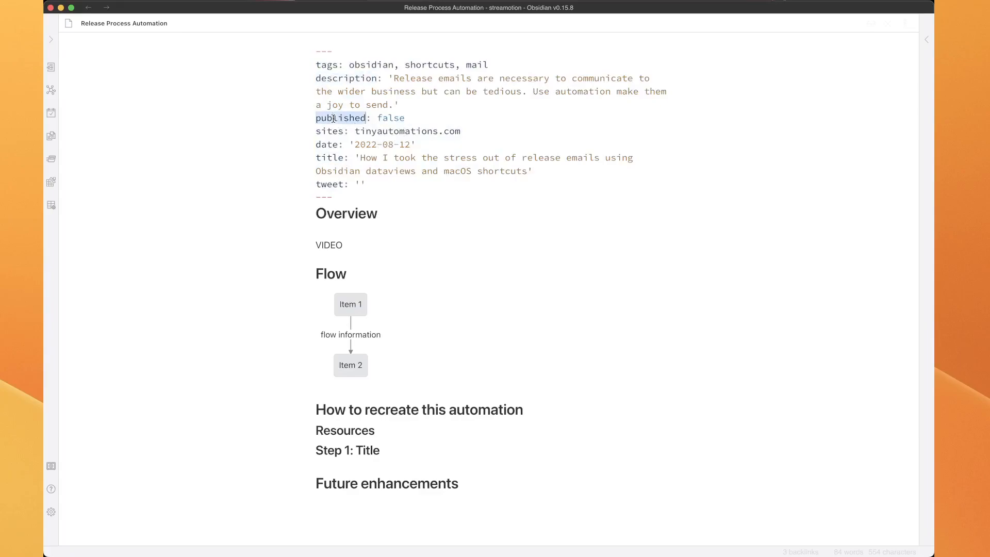
pyautogui.click(476, 217)
pyautogui.tripleClick(355, 133)
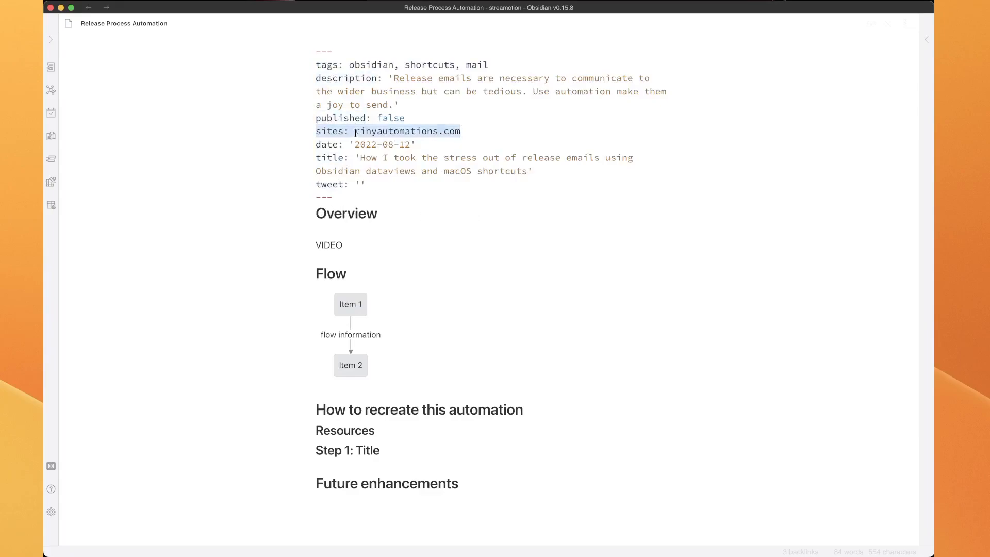
pyautogui.press('alt+super+Left')
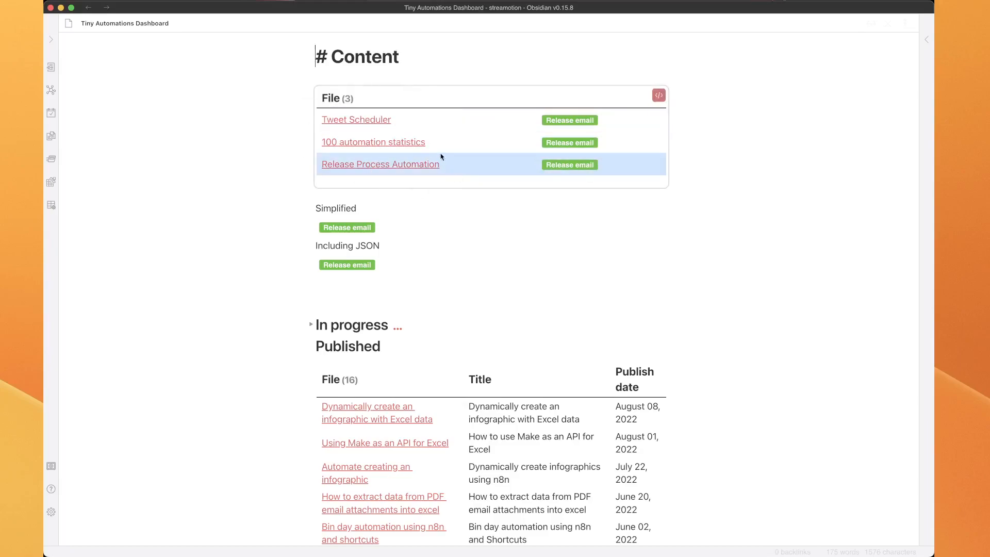
# Run the release email action for Release Process Automation again, inspect the JSON passed to the shortcut, and dismiss its preview.
pyautogui.click(567, 169)
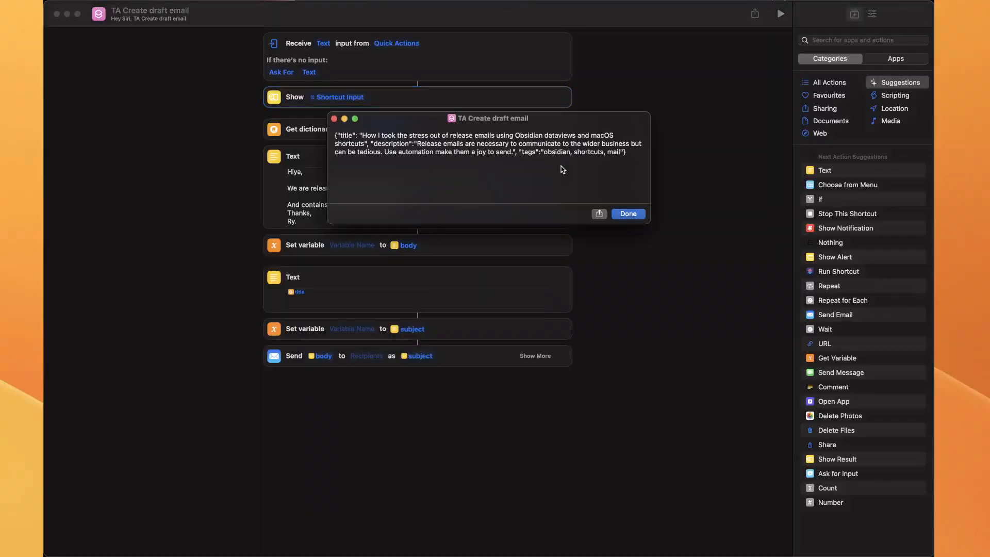
pyautogui.moveTo(592, 146); pyautogui.dragTo(389, 143)
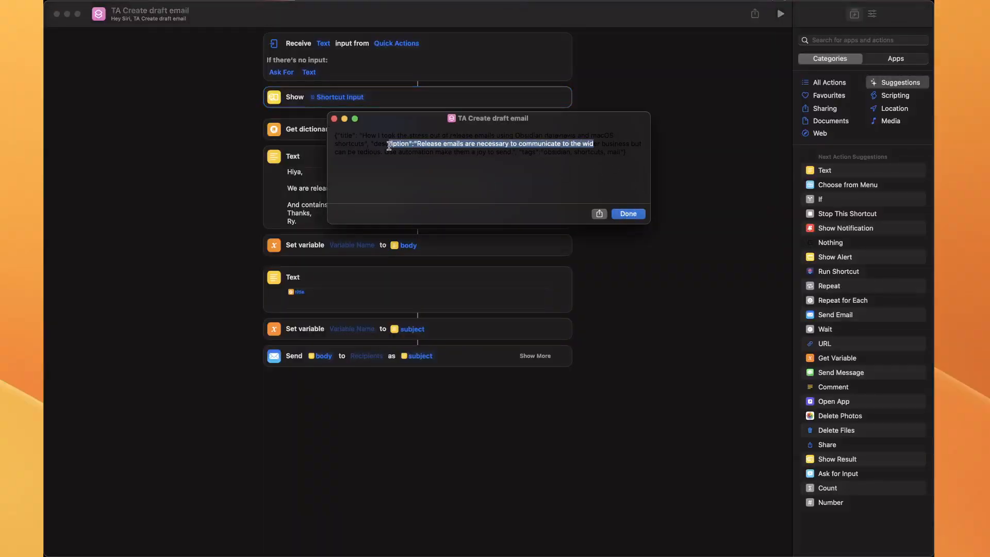
pyautogui.click(628, 216)
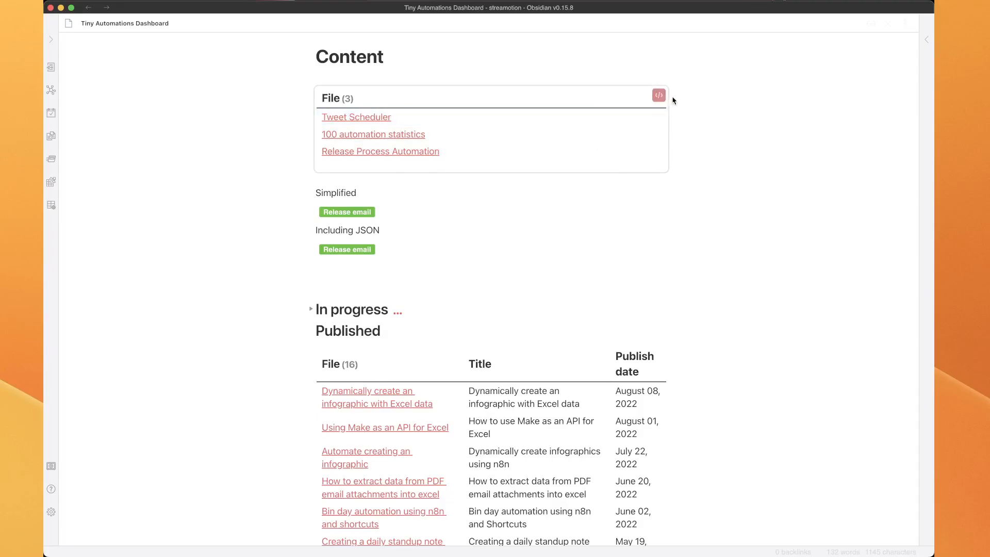
# Open the source of the Content dataview query and examine its TABLE, FROM "tiny-automations" and WHERE clauses.
pyautogui.click(659, 95)
pyautogui.click(488, 127)
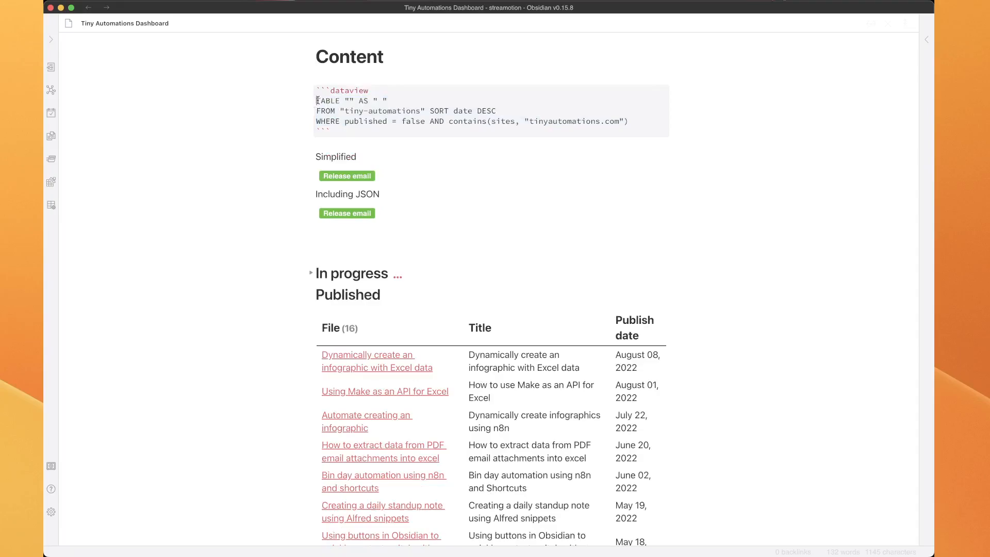
pyautogui.moveTo(319, 101); pyautogui.dragTo(511, 112)
pyautogui.click(397, 113)
pyautogui.moveTo(345, 114); pyautogui.dragTo(425, 111)
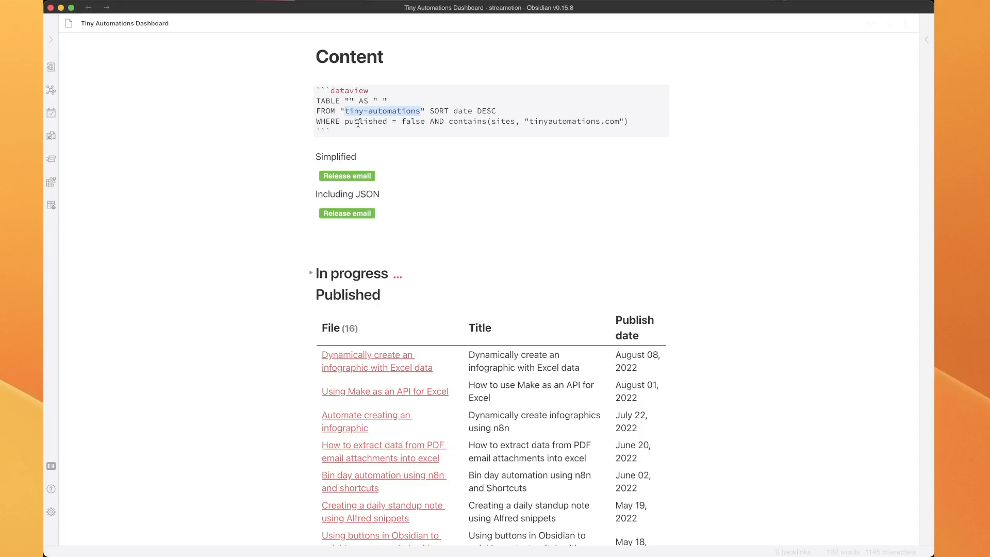
pyautogui.moveTo(345, 123); pyautogui.dragTo(426, 123)
pyautogui.click(450, 121)
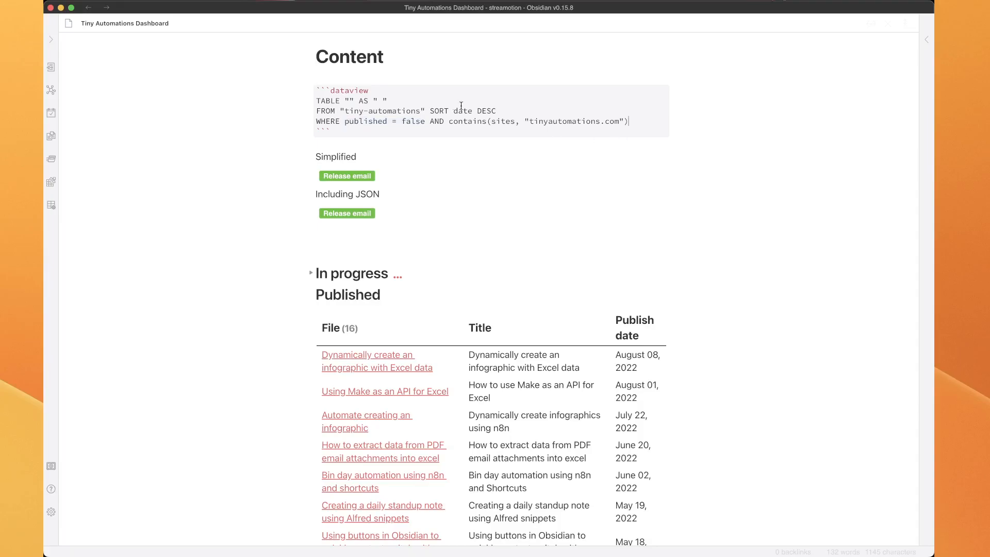
# Leave the query source, view the Release Process Automation note, and return to the dashboard.
pyautogui.click(405, 146)
pyautogui.click(405, 149)
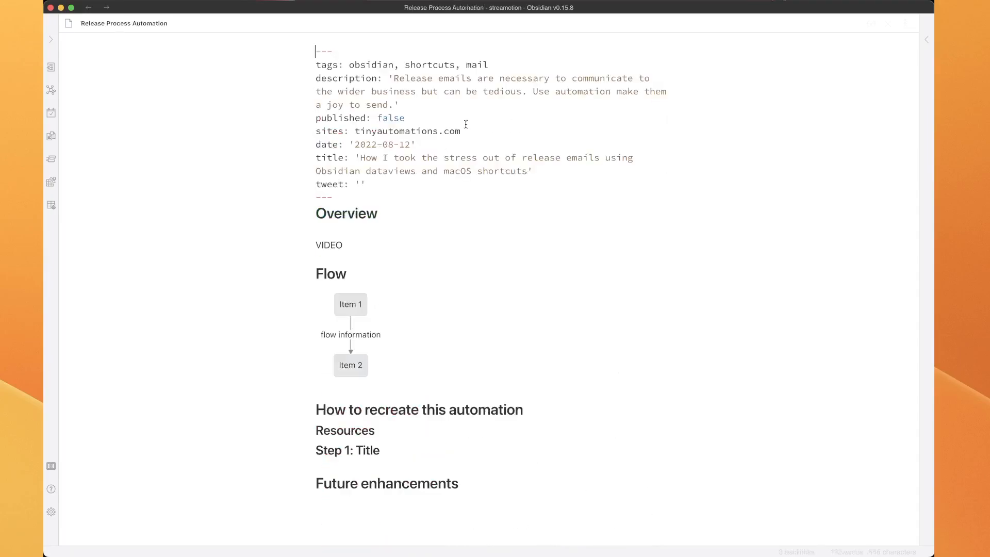
pyautogui.press('super+alt+Left')
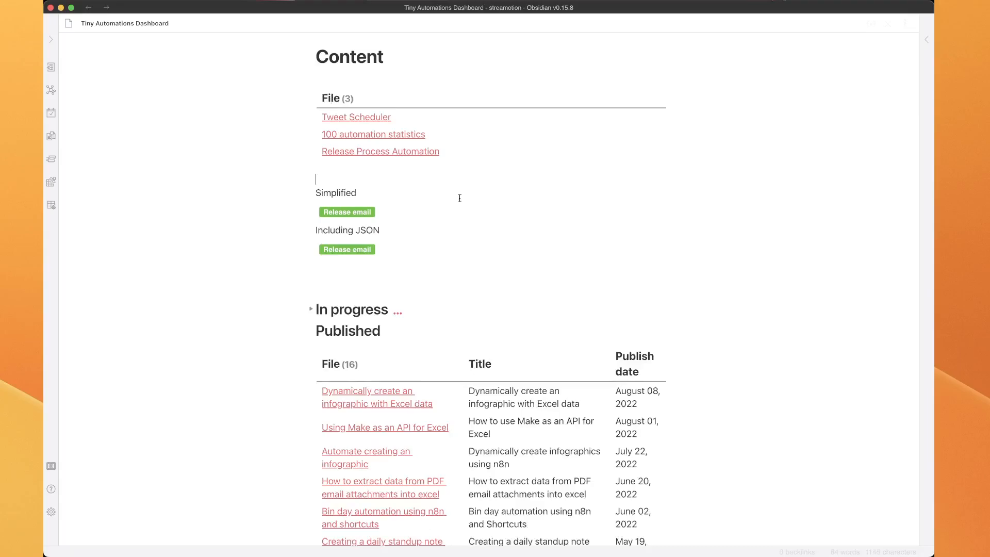
# Set the empty column expression in the Content dataview query to "BUTTON" and render the table.
pyautogui.moveTo(363, 118)
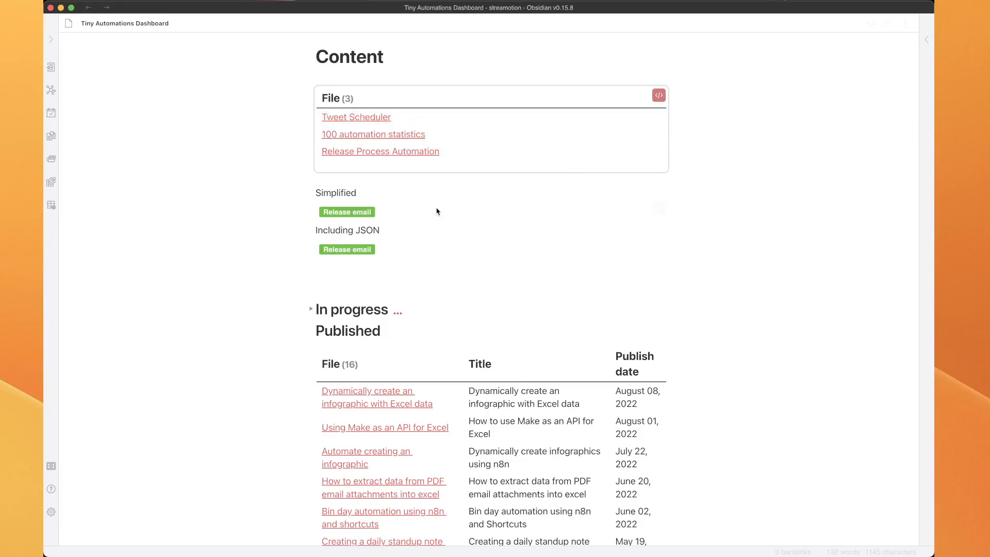
pyautogui.click(658, 96)
pyautogui.click(349, 101)
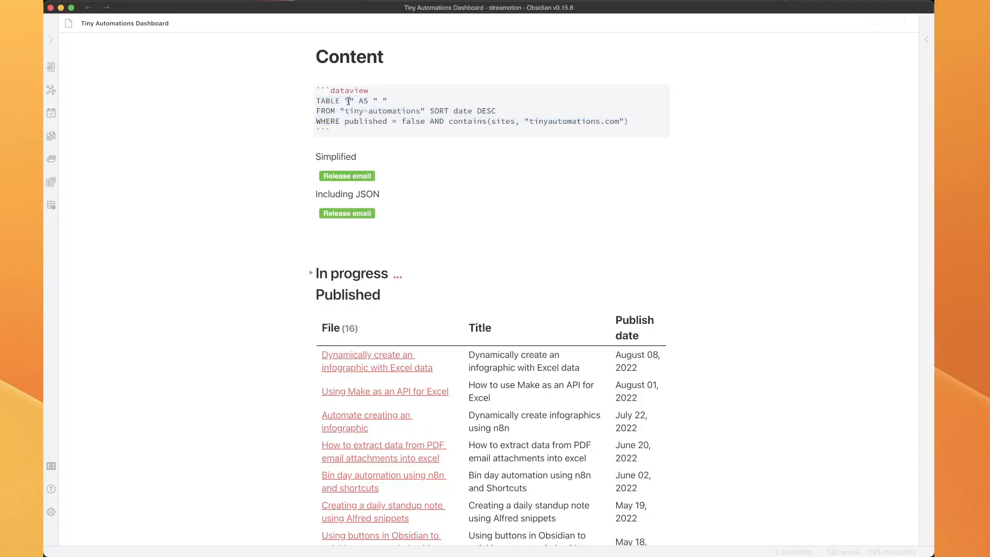
pyautogui.write('BUTTON')
pyautogui.click(378, 143)
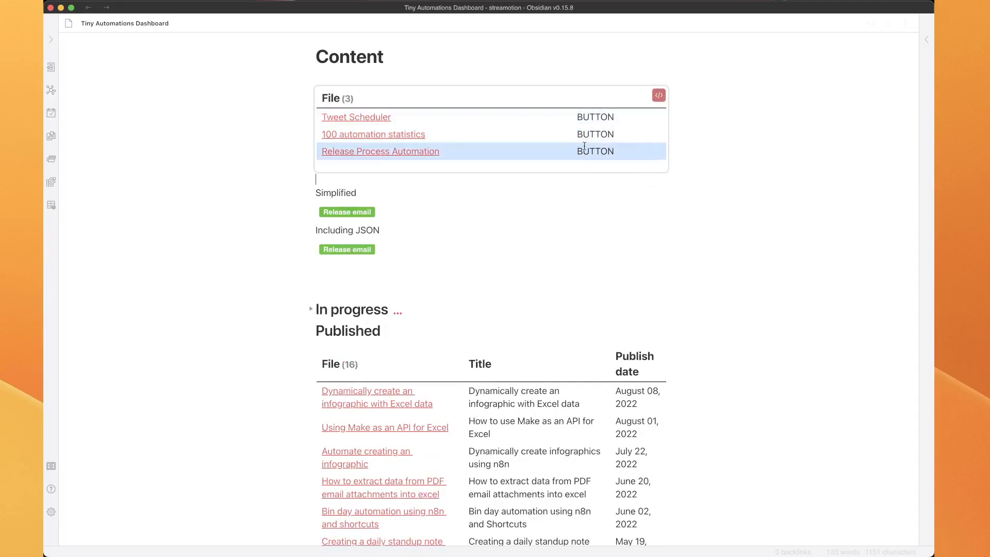
# Inspect the "BUTTON" placeholder in the dataview query, view the Release Process Automation note's front matter, and return to the dashboard.
pyautogui.click(655, 95)
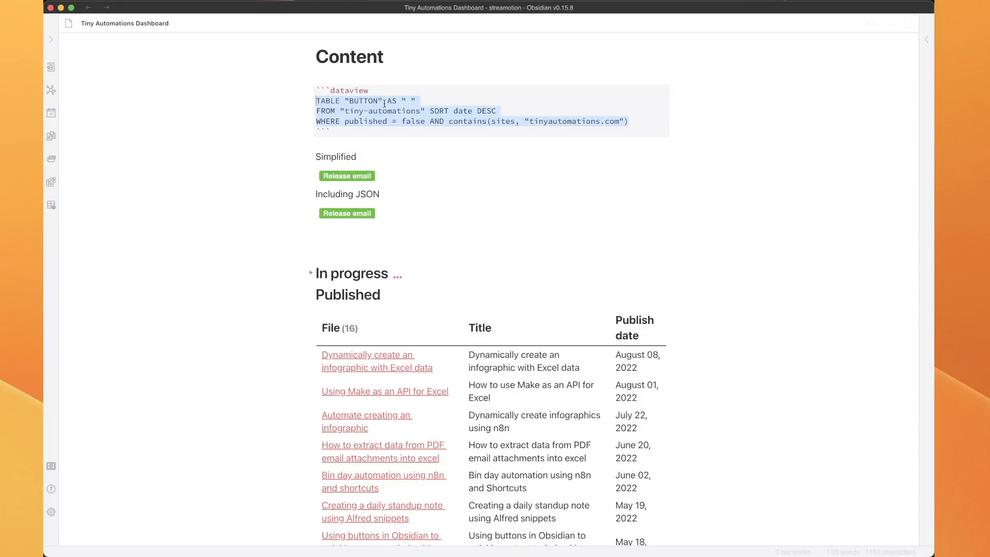
pyautogui.doubleClick(367, 100)
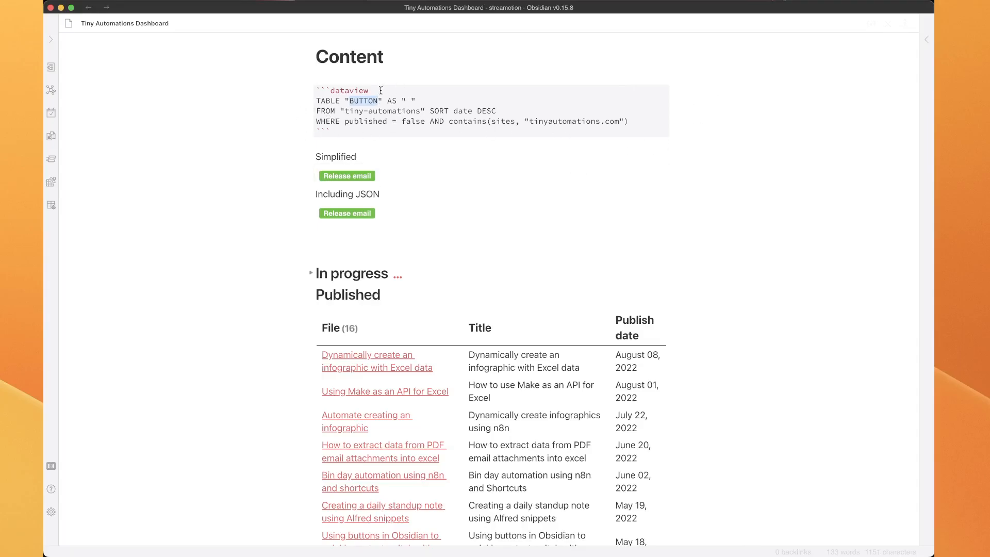
pyautogui.click(568, 58)
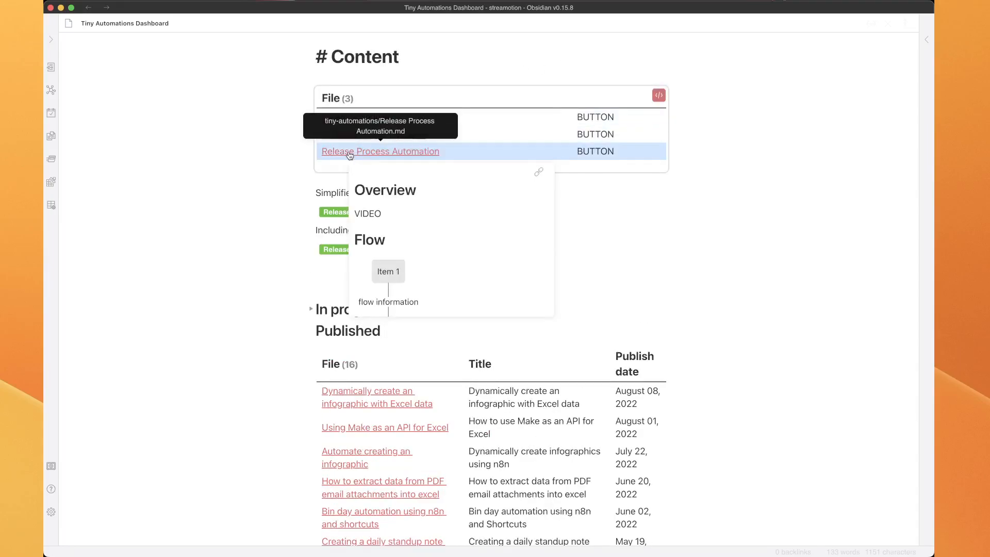
pyautogui.click(330, 152)
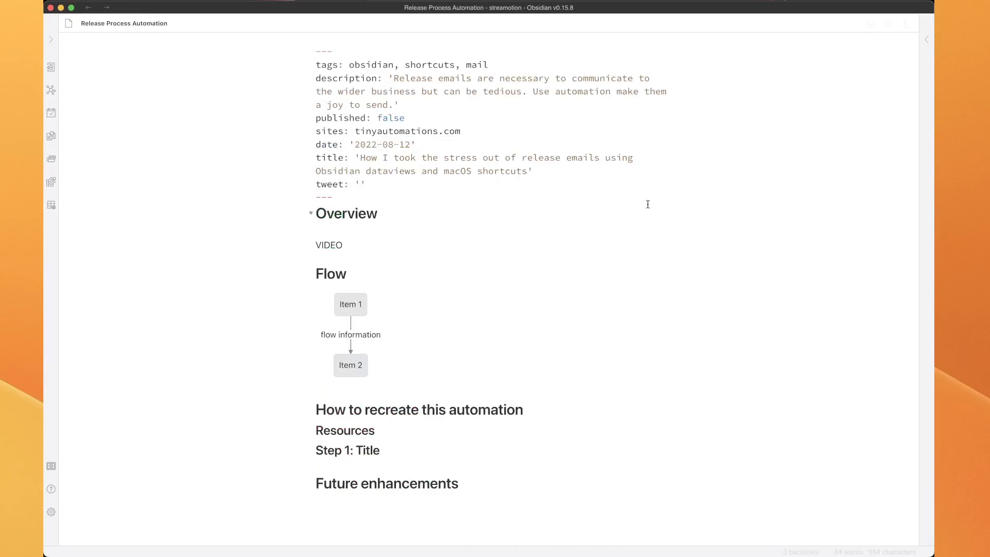
pyautogui.press('super+alt+Left')
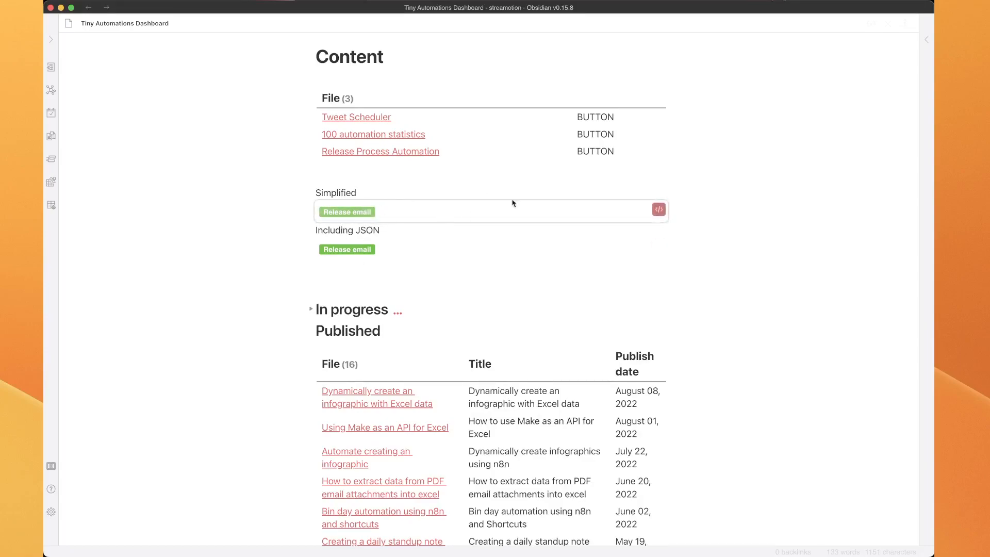
# Open the source code of the Simplified release email button, followed by that of the Including JSON button.
pyautogui.click(659, 210)
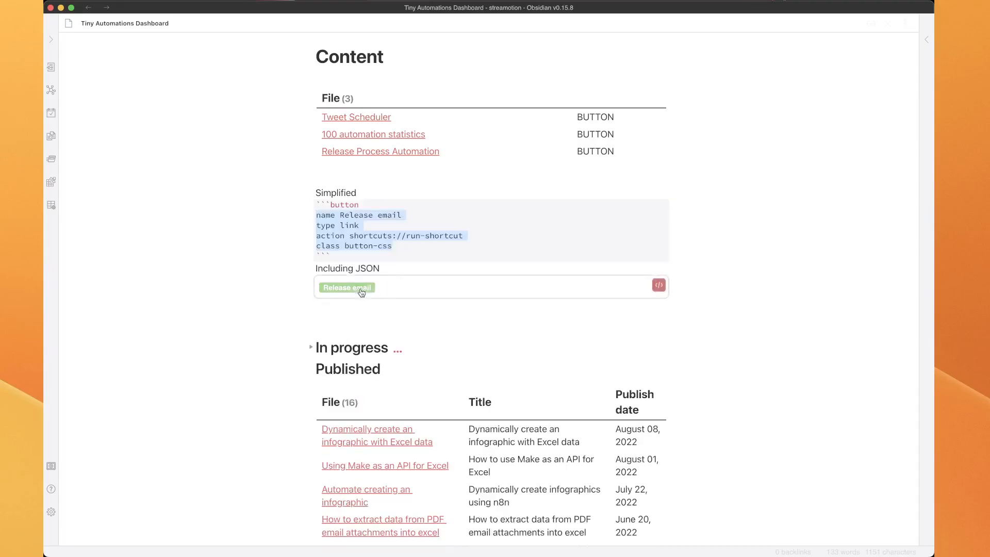
pyautogui.click(658, 286)
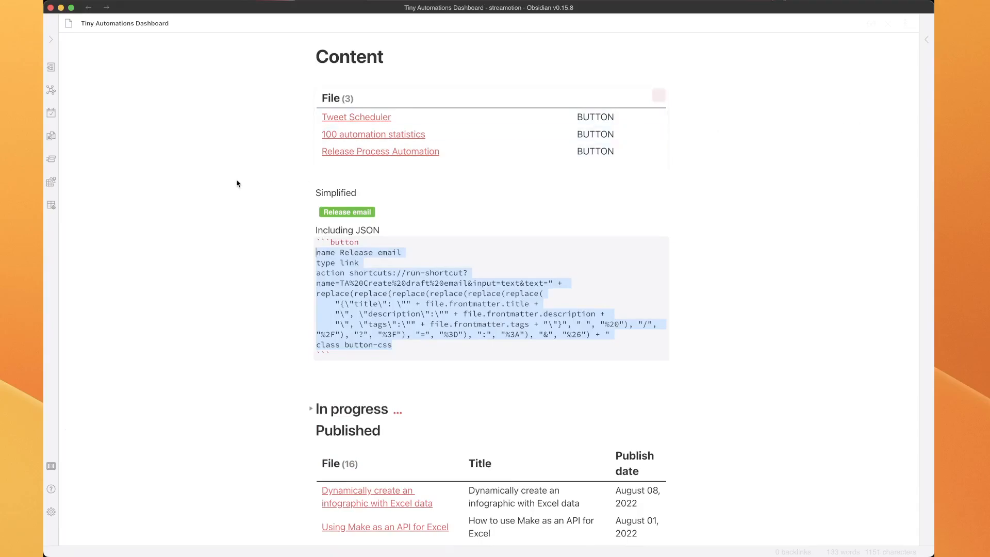
# Leave the Including JSON button's source, view the Buttons community plugin page, and close the settings.
pyautogui.click(319, 191)
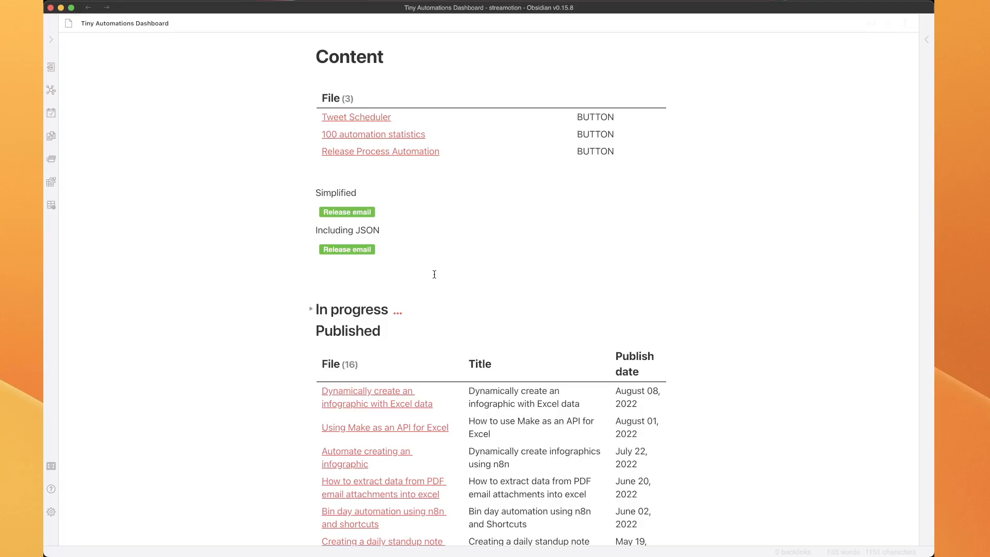
pyautogui.press('super+comma')
pyautogui.scroll(-4, 505, 353)
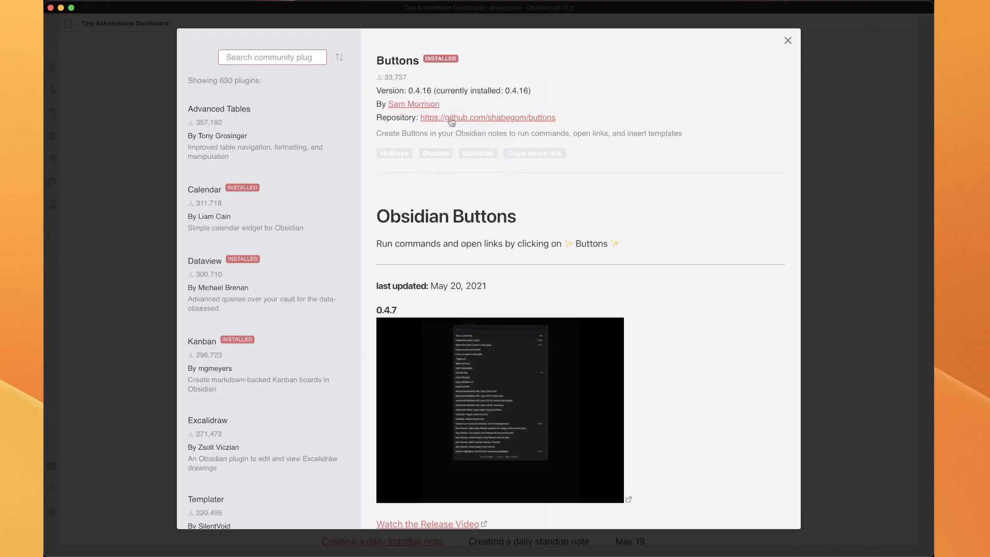
pyautogui.click(788, 41)
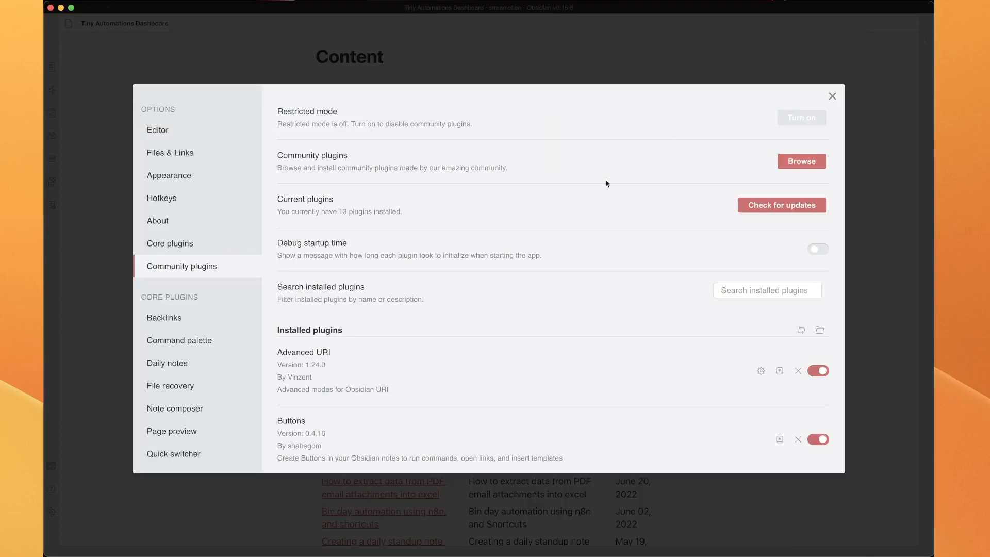
pyautogui.click(832, 96)
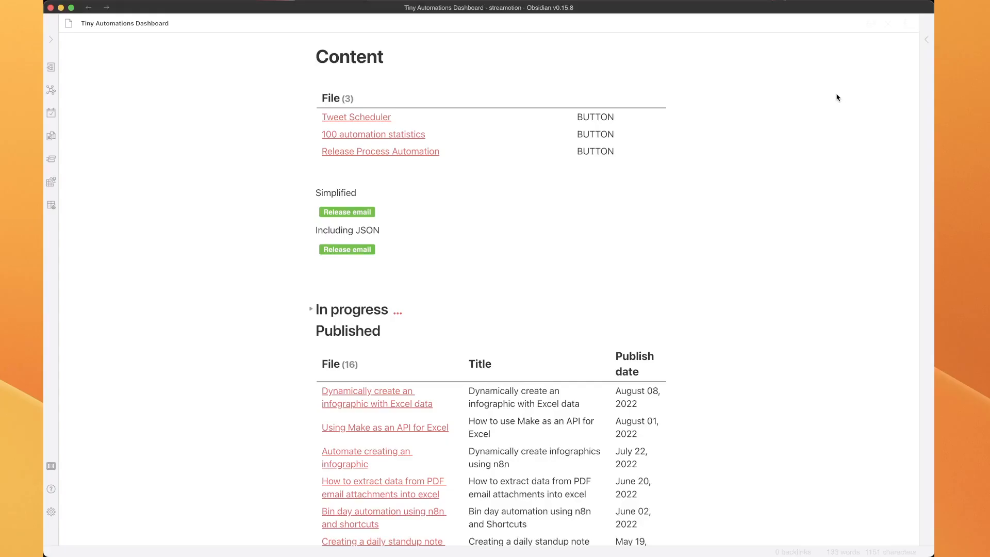
# Copy the complete Simplified button code block and paste it over the "BUTTON" text in the Content dataview query, rendering the table.
pyautogui.click(658, 213)
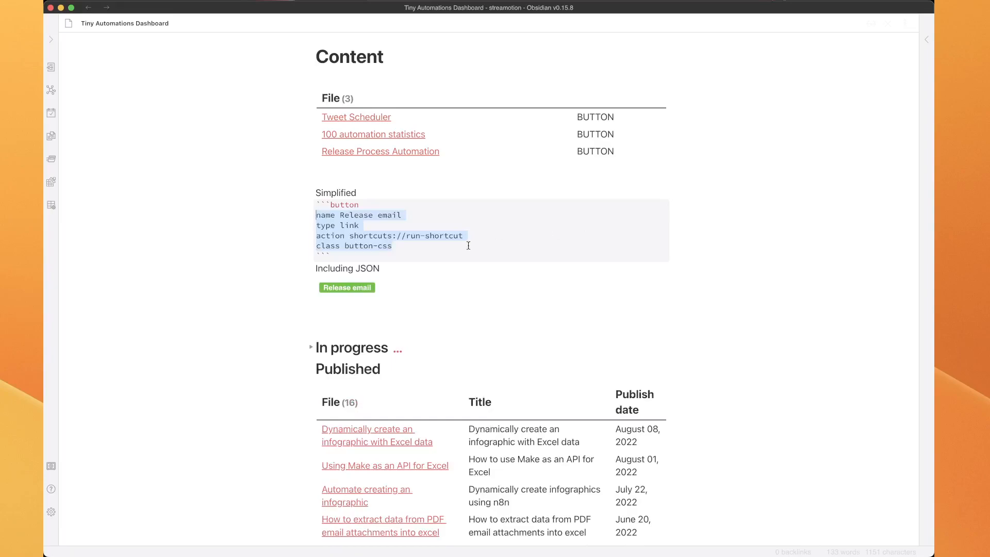
pyautogui.click(422, 258)
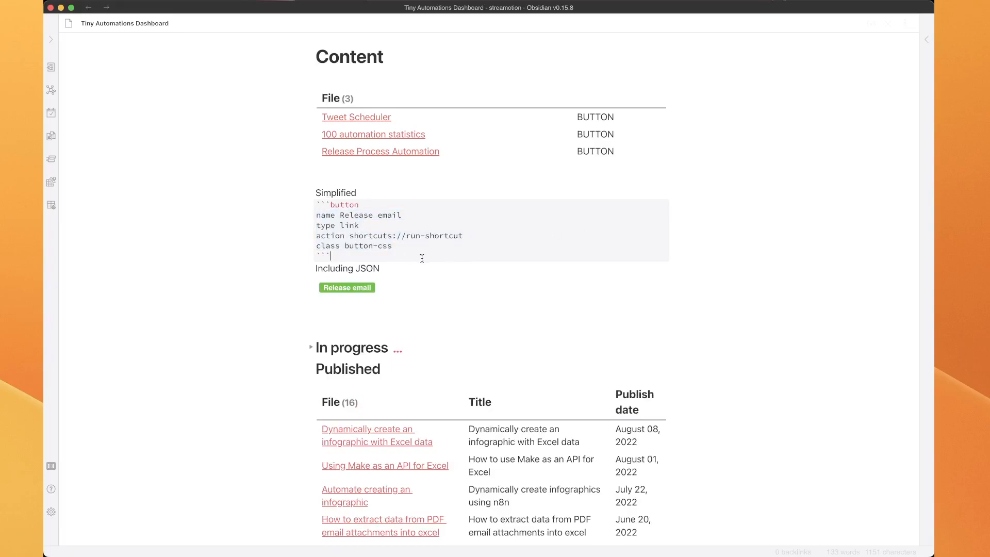
pyautogui.moveTo(346, 258); pyautogui.dragTo(300, 211)
pyautogui.press('super+c')
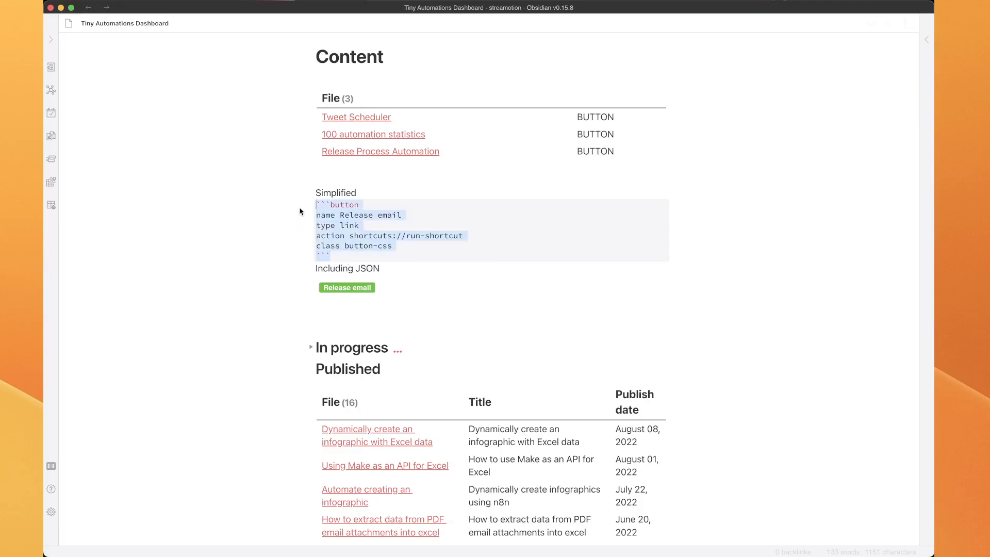
pyautogui.click(659, 95)
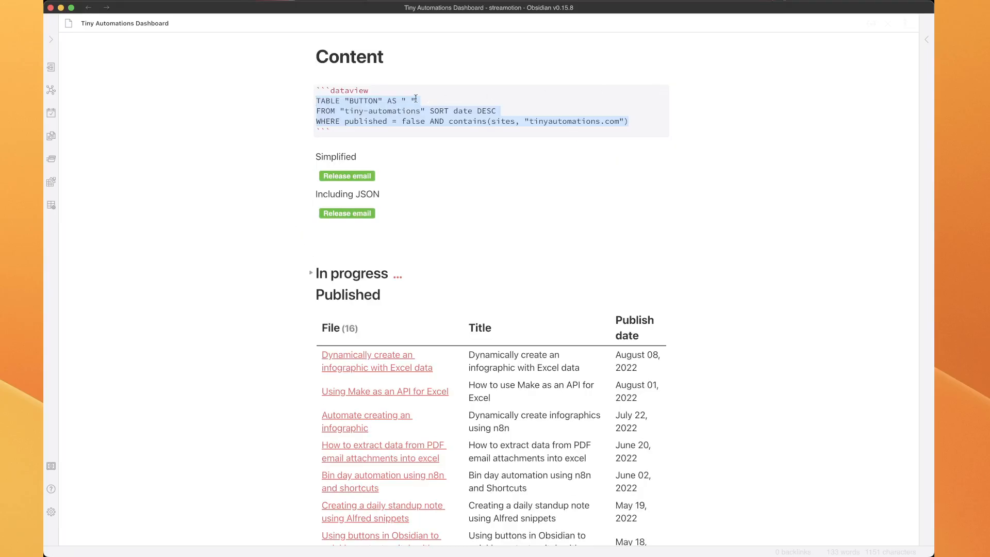
pyautogui.doubleClick(370, 102)
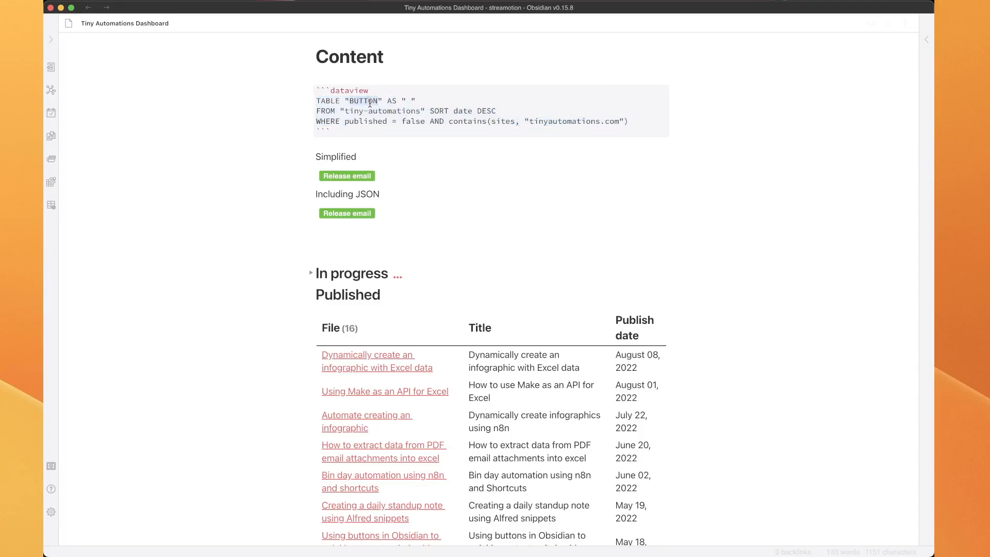
pyautogui.press('super+v')
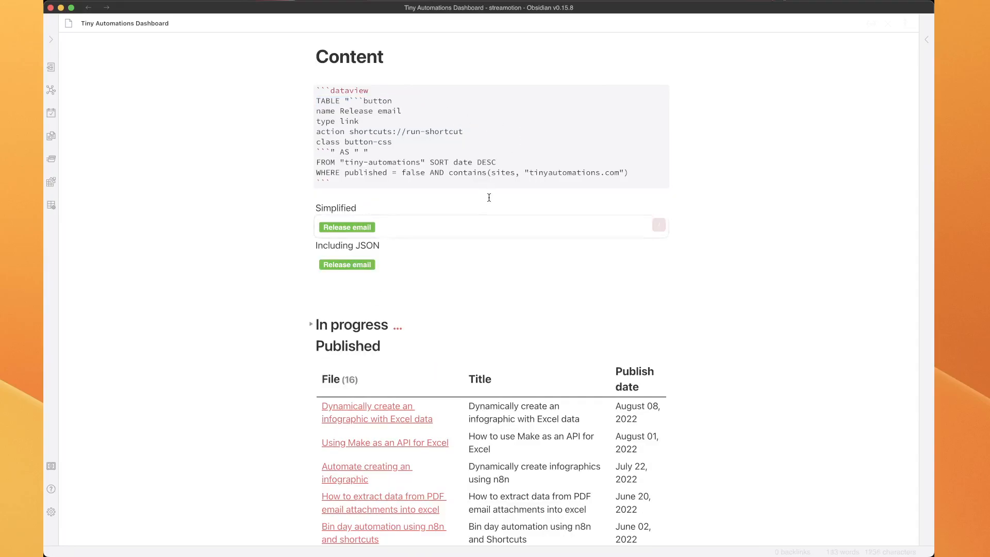
pyautogui.click(487, 200)
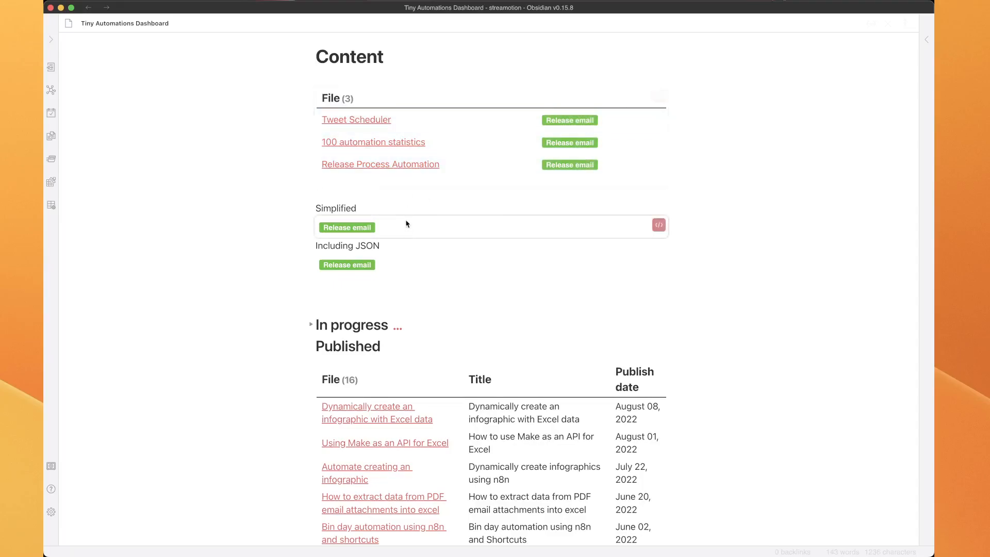
# Open the Simplified button's source and examine its action link shortcuts://run-shortcut.
pyautogui.click(659, 224)
pyautogui.click(392, 257)
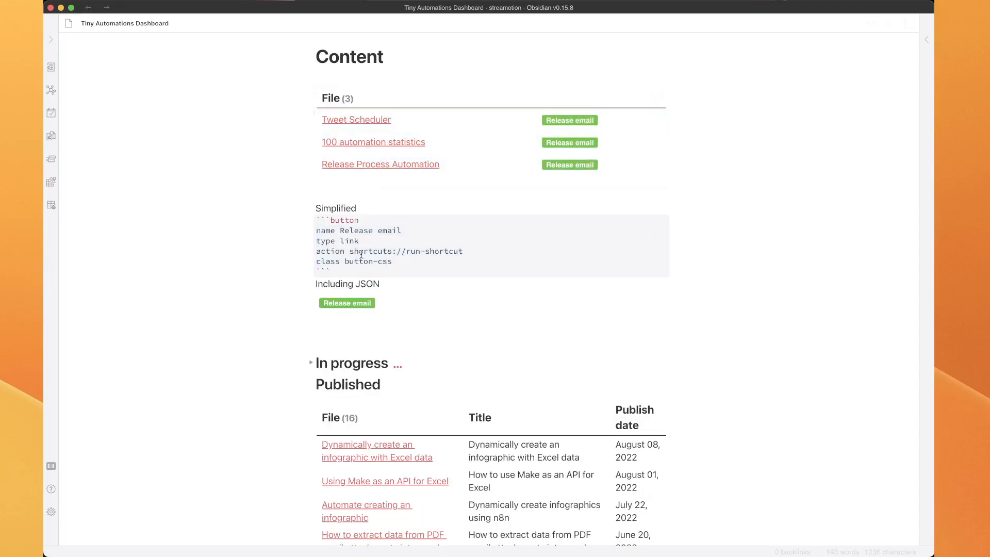
pyautogui.moveTo(349, 251); pyautogui.dragTo(488, 252)
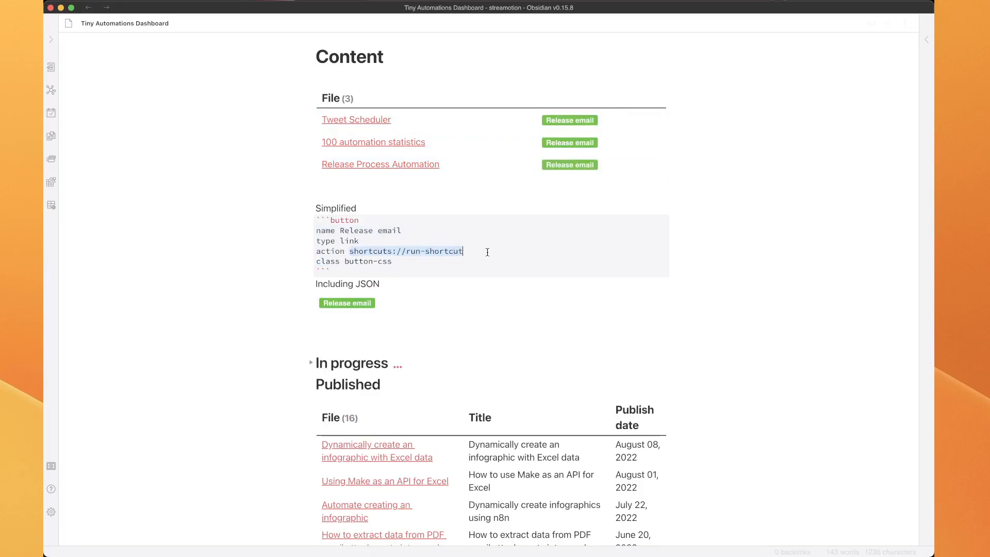
pyautogui.click(487, 252)
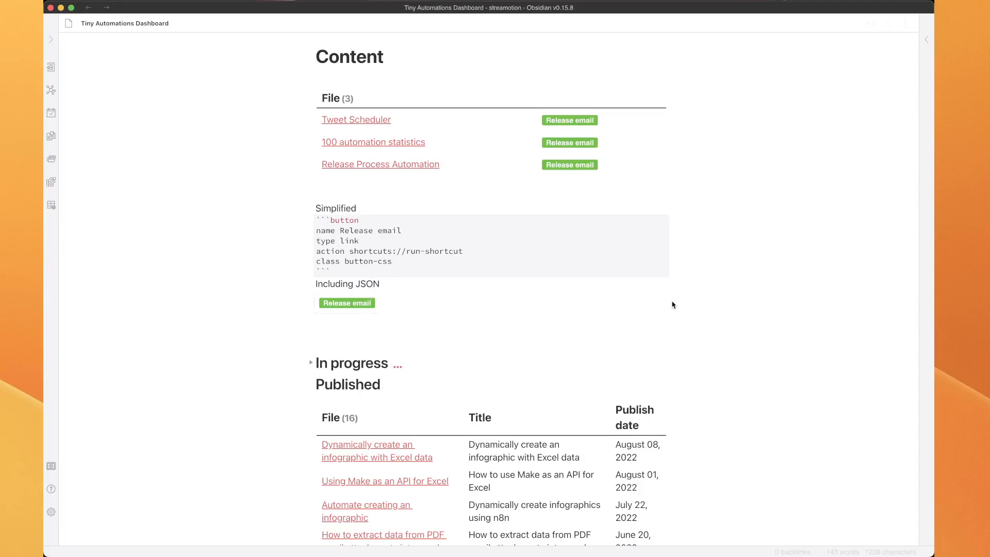
# Open the Including JSON button's source, examine the shortcut name in its action, view the matching shortcut in Shortcuts, and return to Obsidian.
pyautogui.click(658, 301)
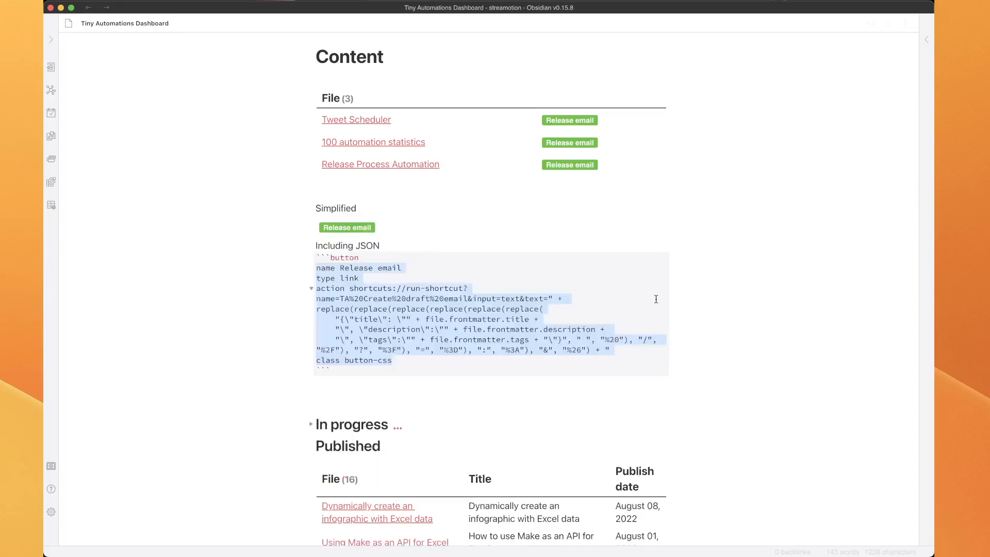
pyautogui.click(485, 285)
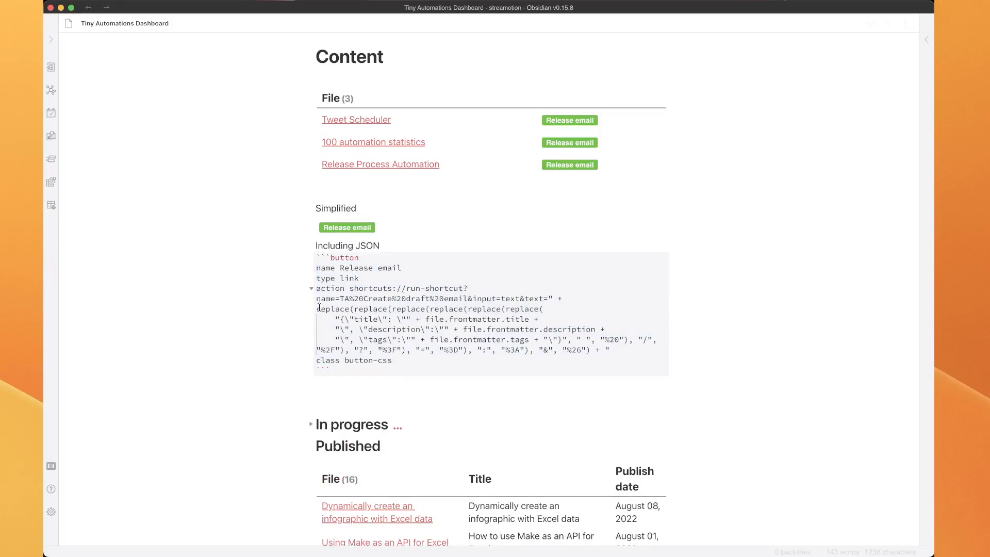
pyautogui.moveTo(341, 297); pyautogui.dragTo(467, 298)
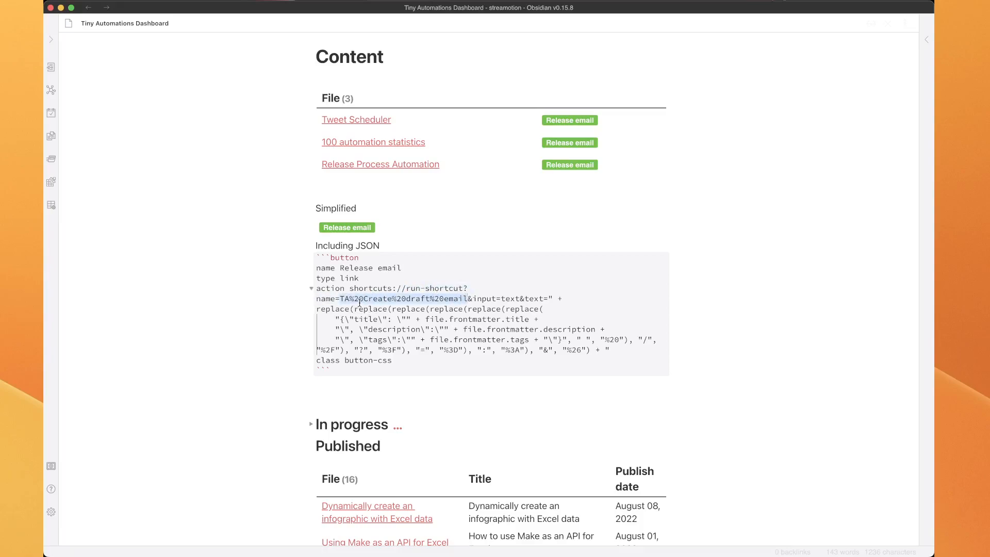
pyautogui.press('super+Tab')
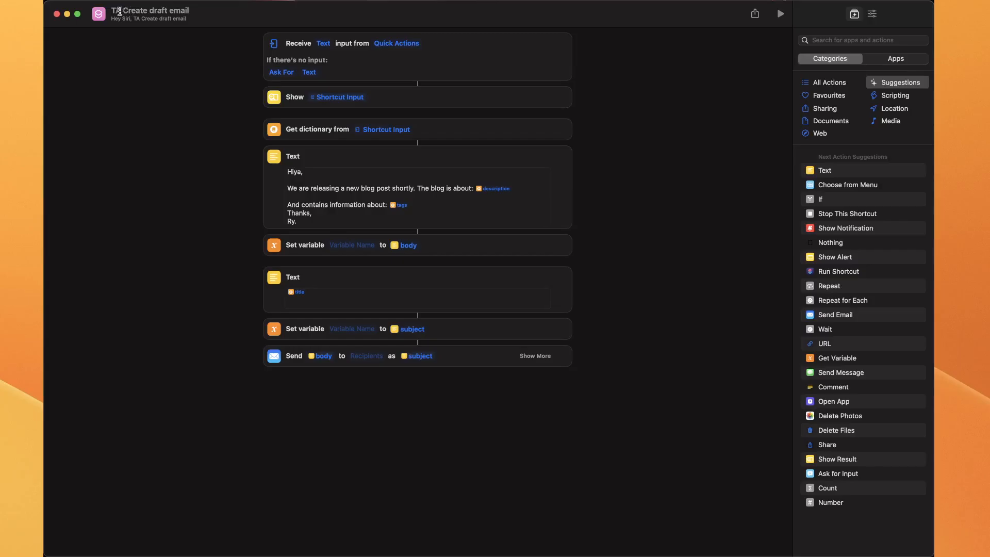
pyautogui.press('super+Tab')
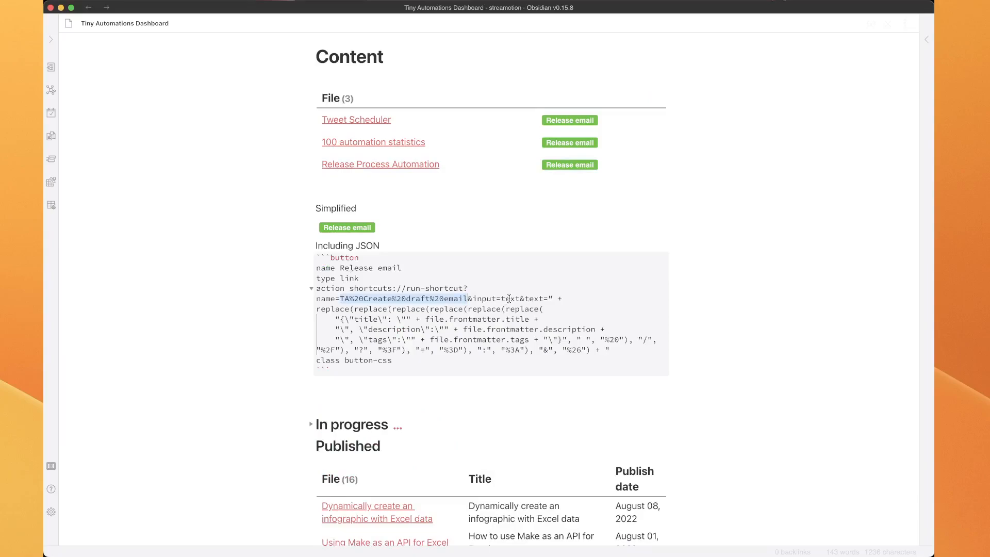
# Examine the title, description and tags keys and the nested replace functions in the Including JSON button's action, then leave the source.
pyautogui.click(534, 299)
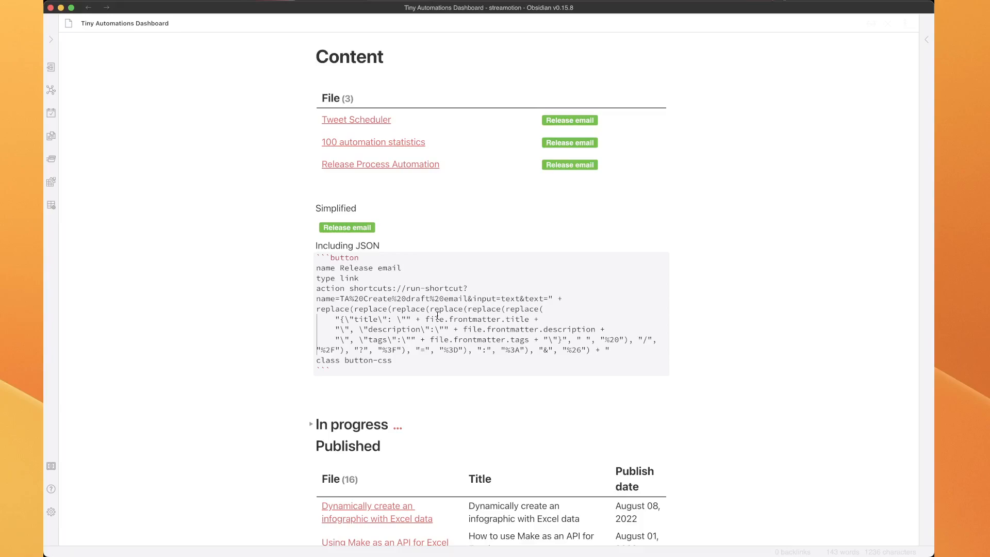
pyautogui.doubleClick(366, 320)
pyautogui.doubleClick(397, 330)
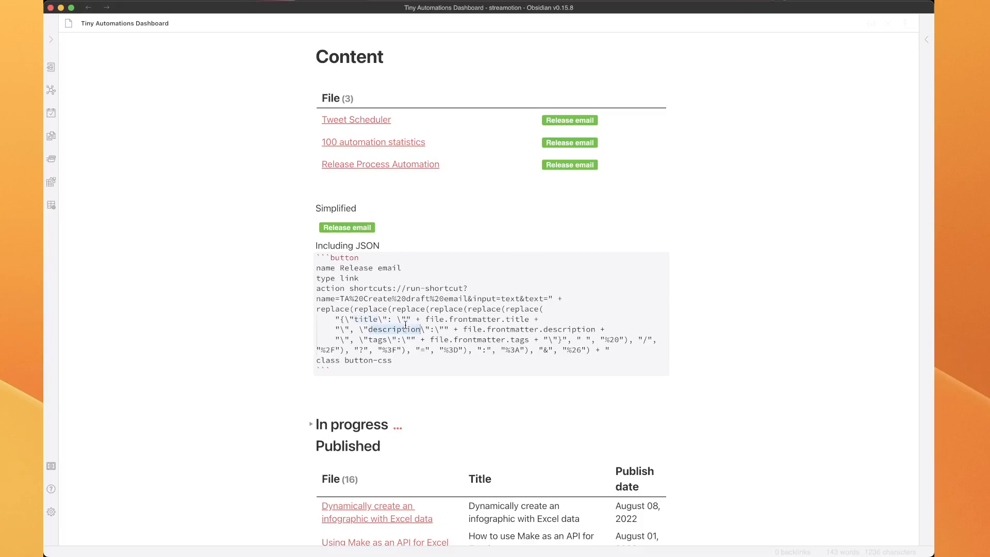
pyautogui.doubleClick(379, 339)
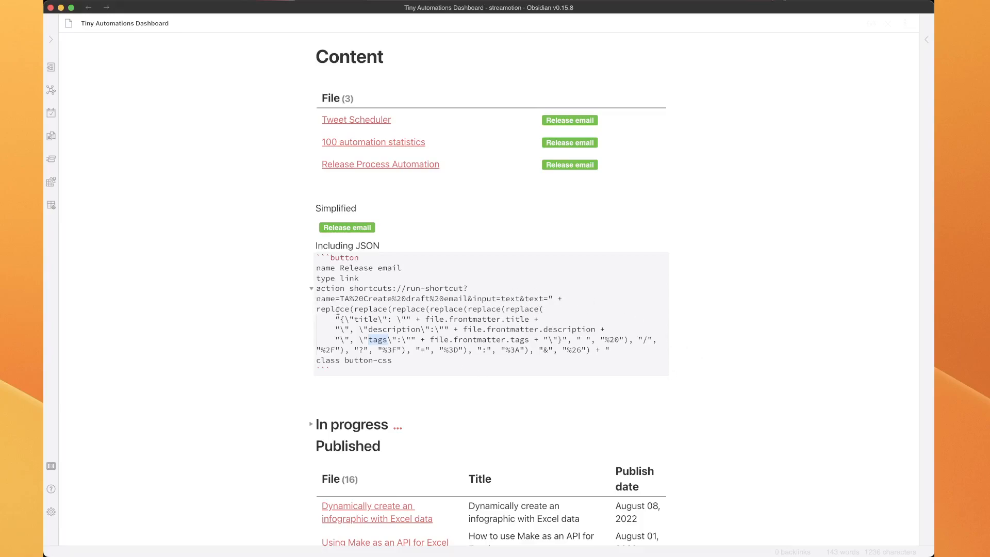
pyautogui.moveTo(541, 311); pyautogui.dragTo(317, 311)
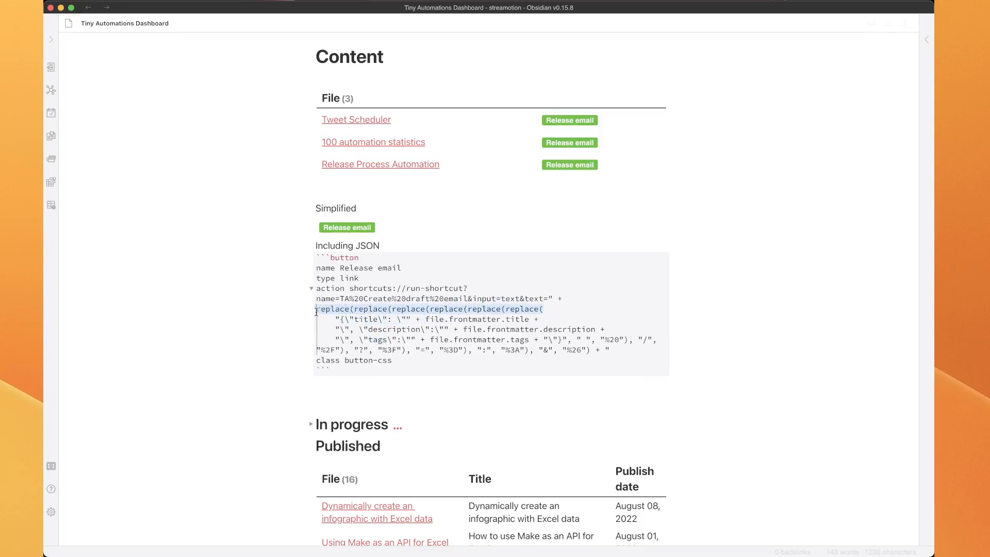
pyautogui.click(569, 356)
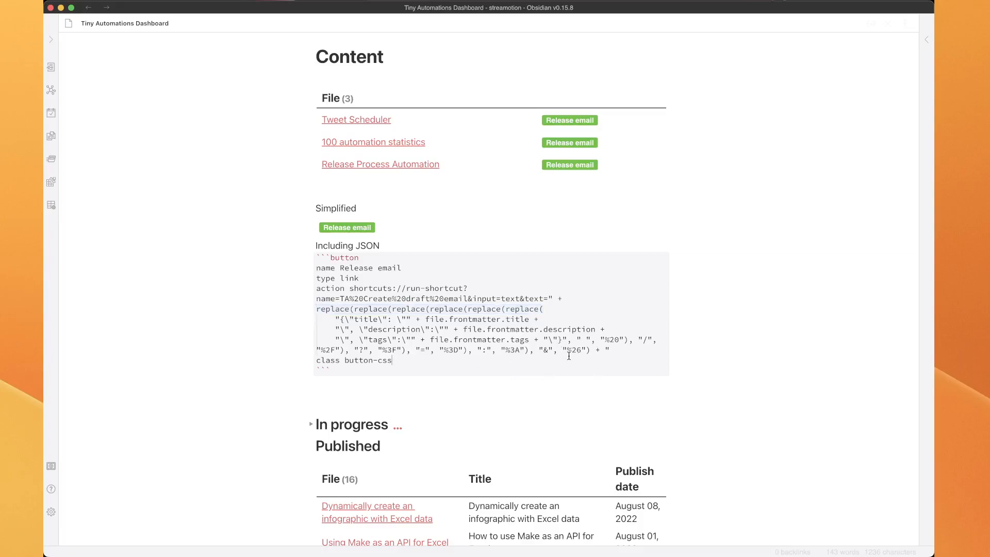
pyautogui.click(389, 386)
# Copy the complete Including JSON button code block and paste it over the button code in the Content dataview query, rendering the table.
pyautogui.moveTo(658, 264)
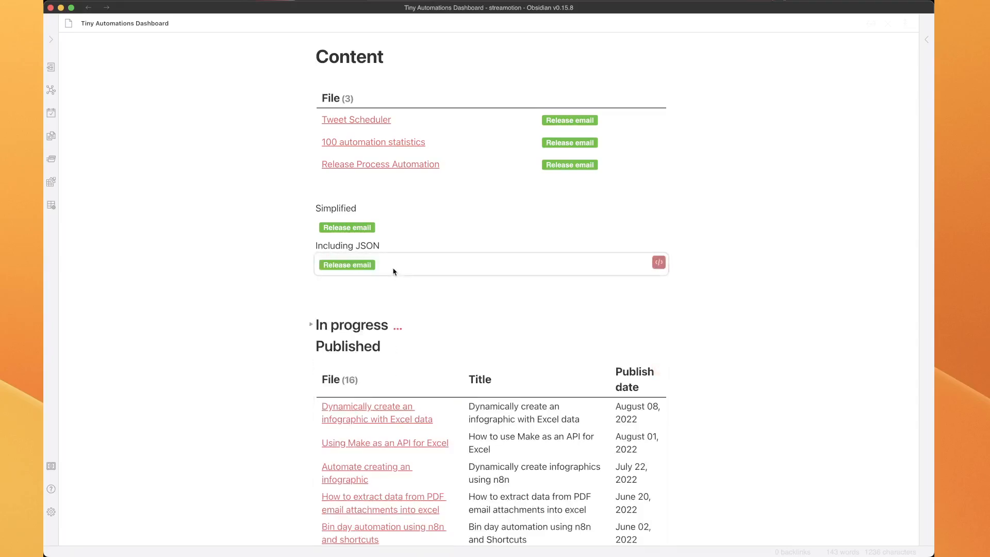
pyautogui.click(658, 264)
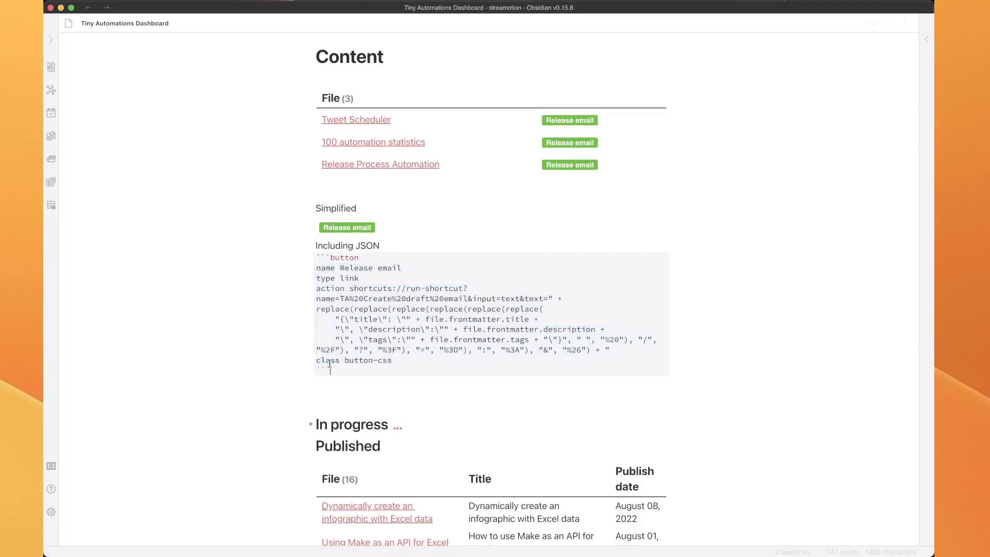
pyautogui.moveTo(332, 367); pyautogui.dragTo(312, 258)
pyautogui.press('super+c')
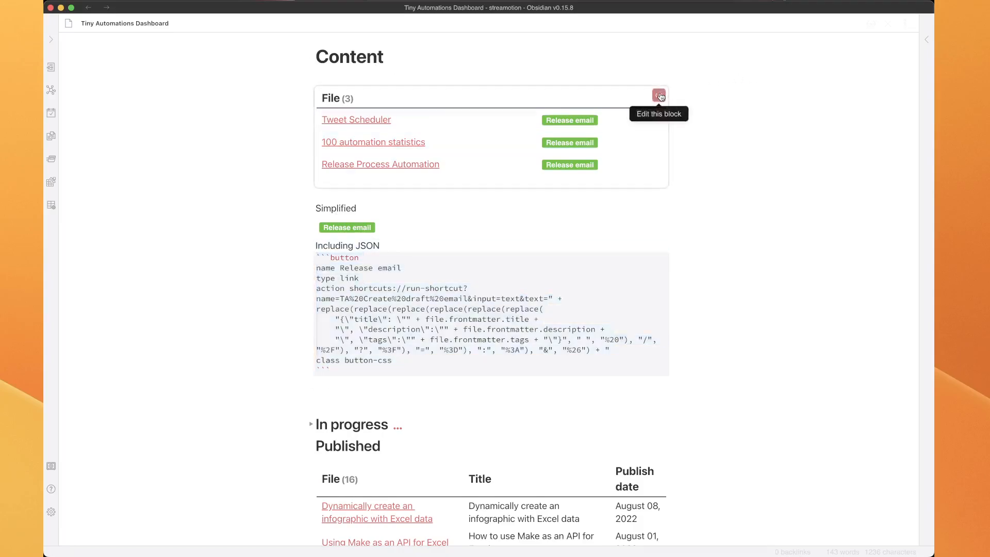
pyautogui.click(659, 95)
pyautogui.moveTo(350, 100); pyautogui.dragTo(332, 151)
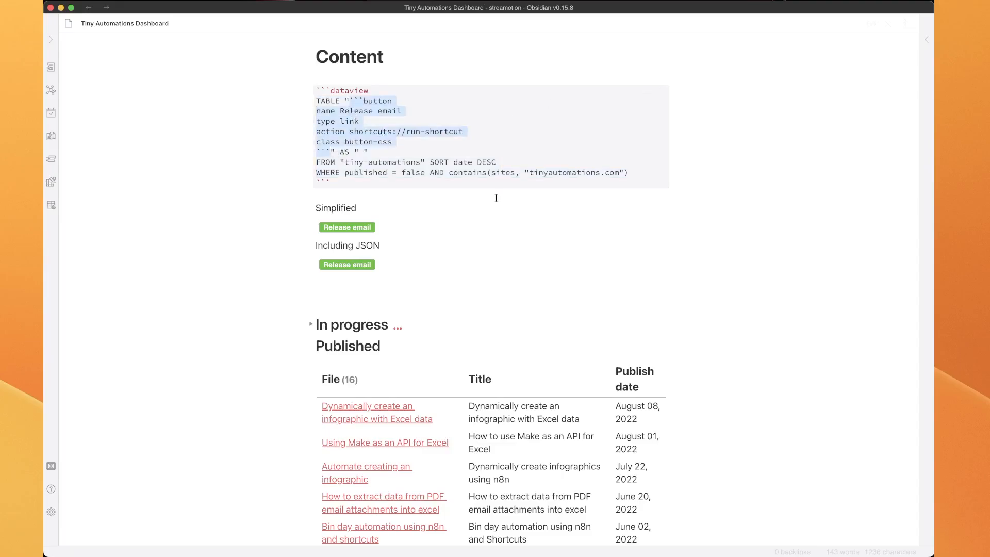
pyautogui.press('super+v')
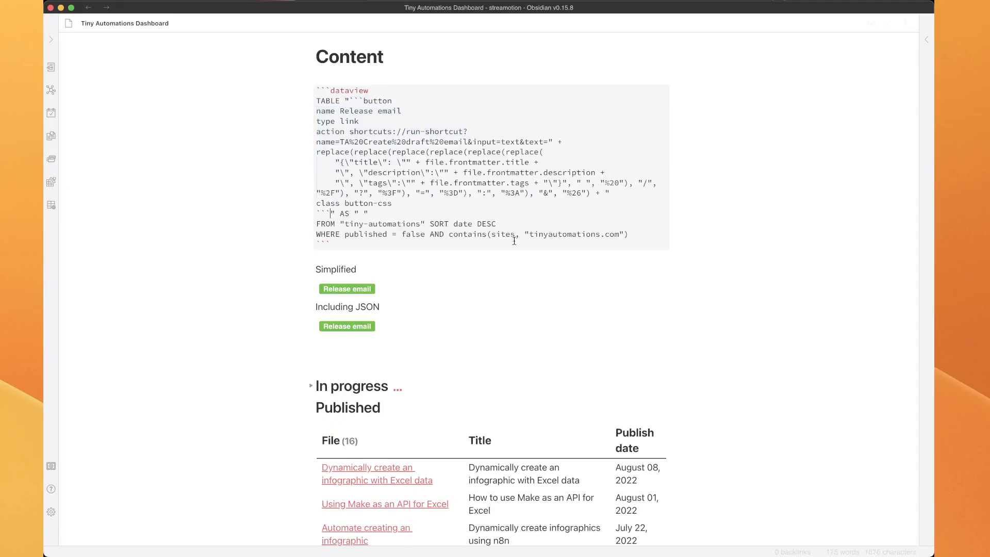
pyautogui.click(524, 256)
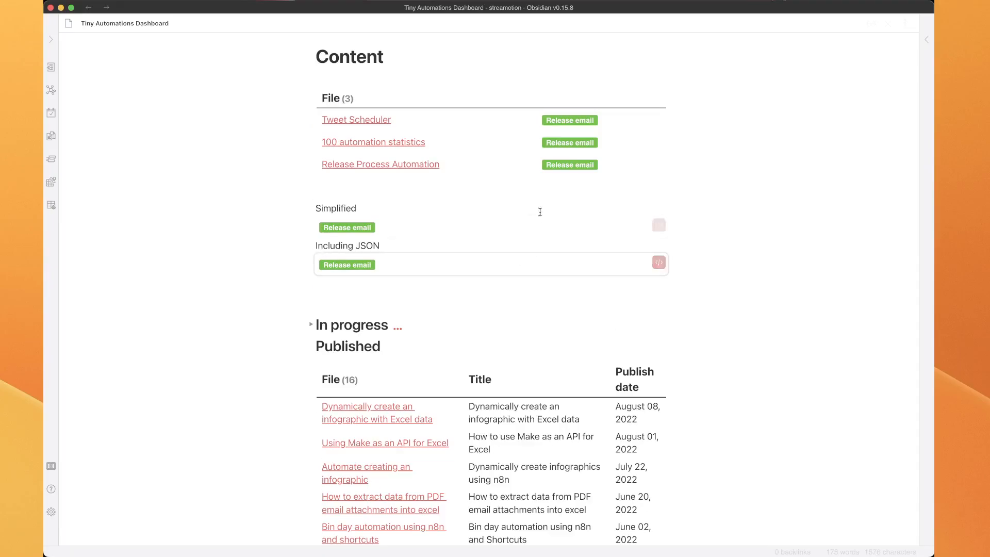
# Test the release email button for Release Process Automation, dismiss the displayed shortcut input, and close the drafted email without saving.
pyautogui.click(570, 166)
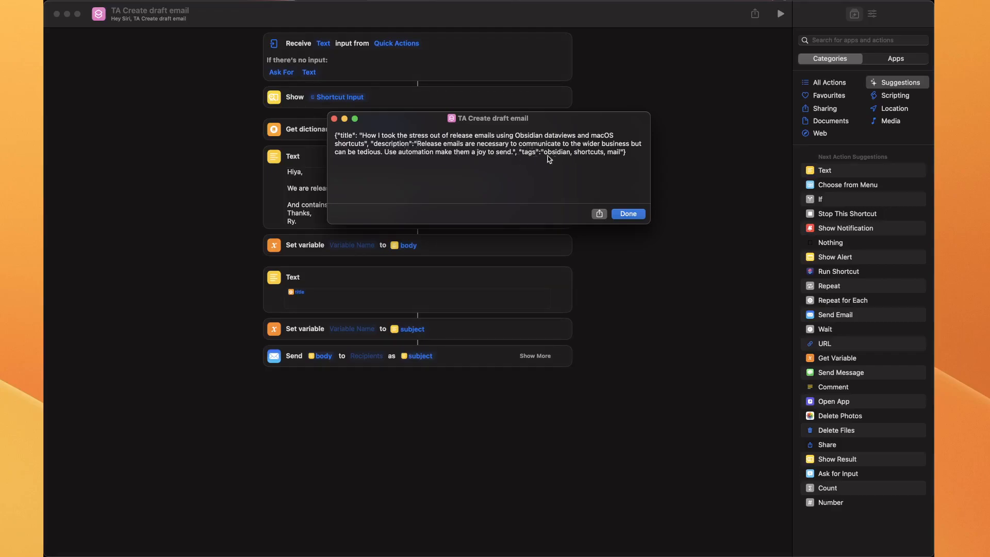
pyautogui.click(634, 213)
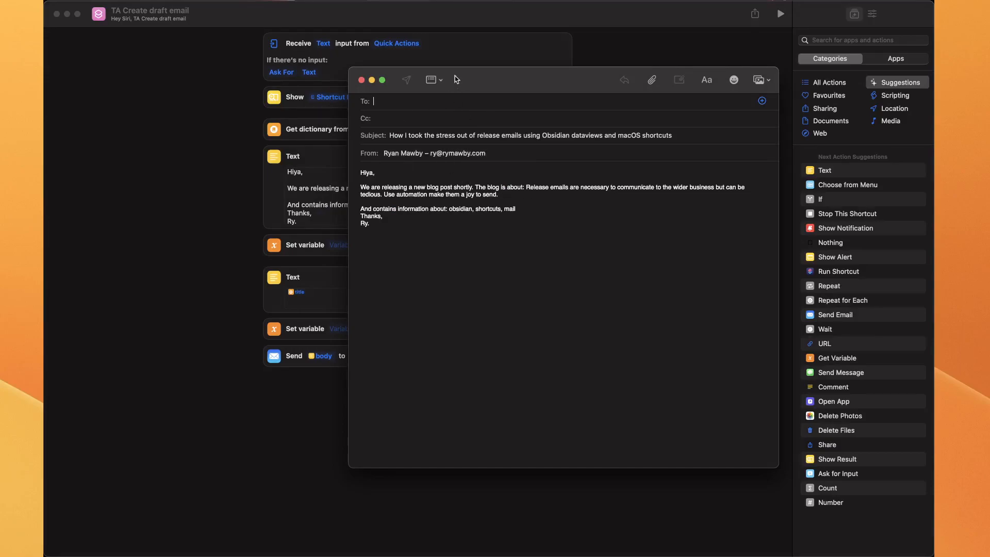
pyautogui.click(361, 79)
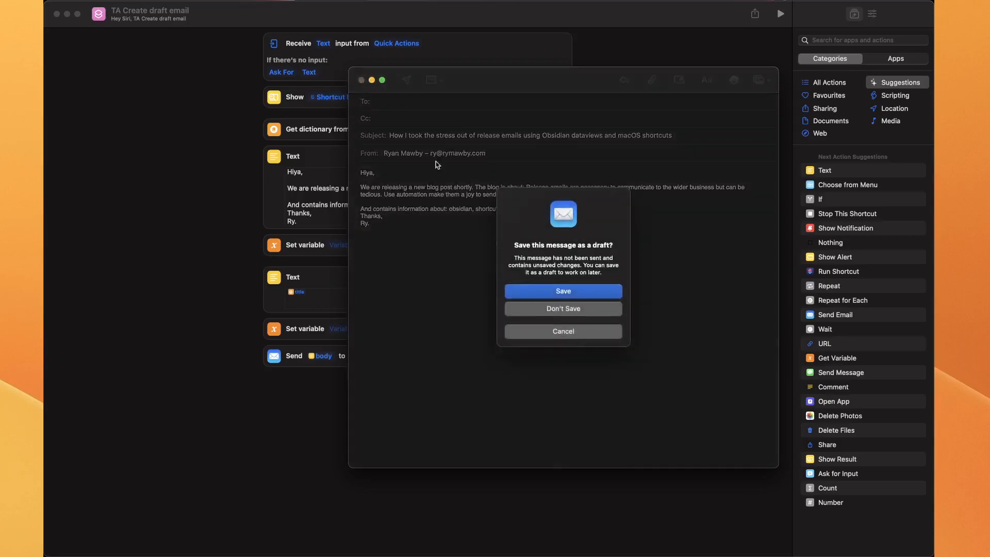
pyautogui.click(563, 309)
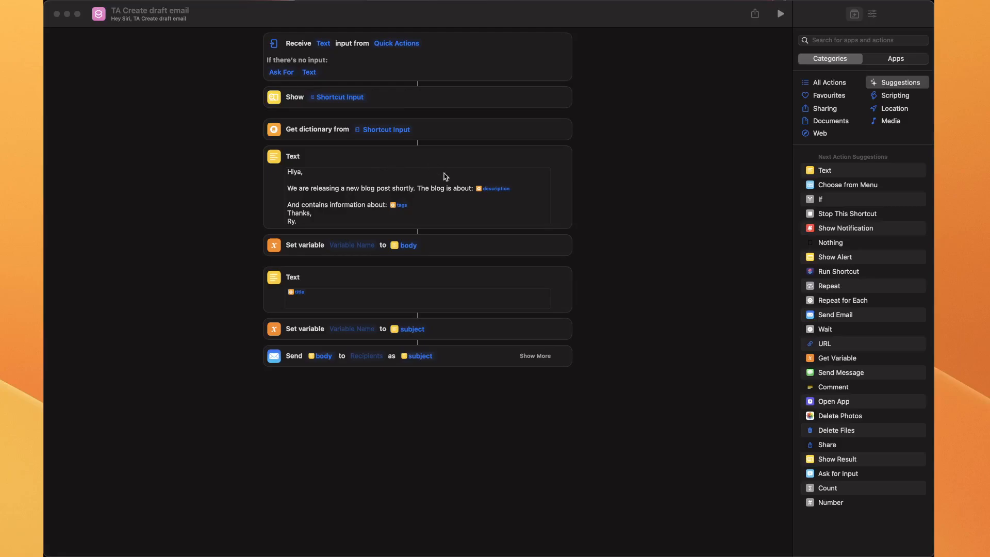
# Examine the dictionary key behind the description variable in the shortcut's email body text, close its details, and return to Obsidian.
pyautogui.click(497, 189)
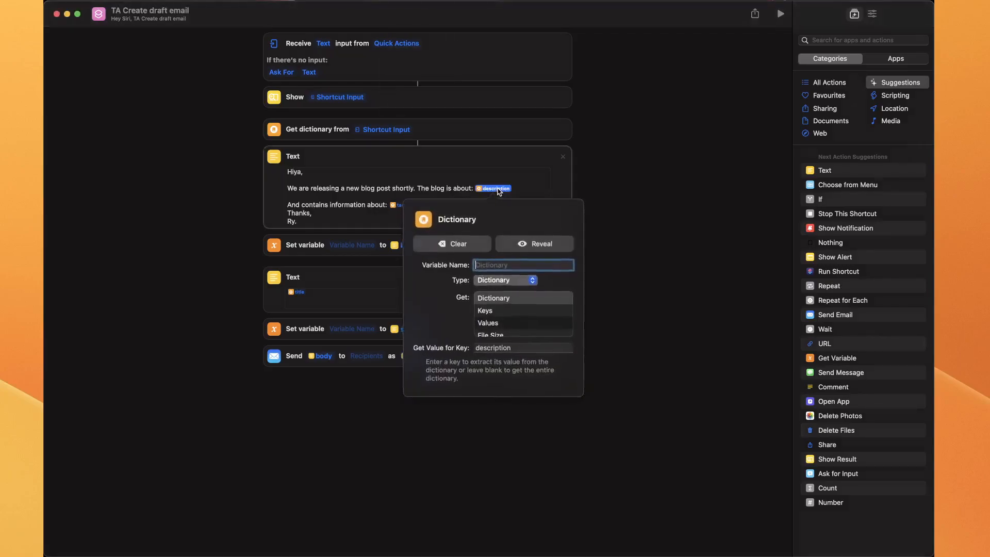
pyautogui.click(499, 348)
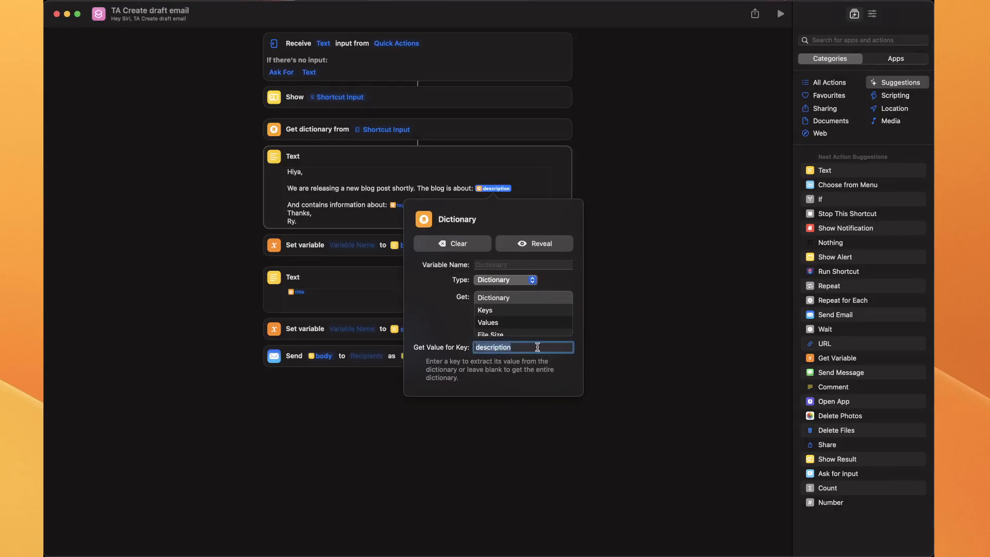
pyautogui.click(321, 226)
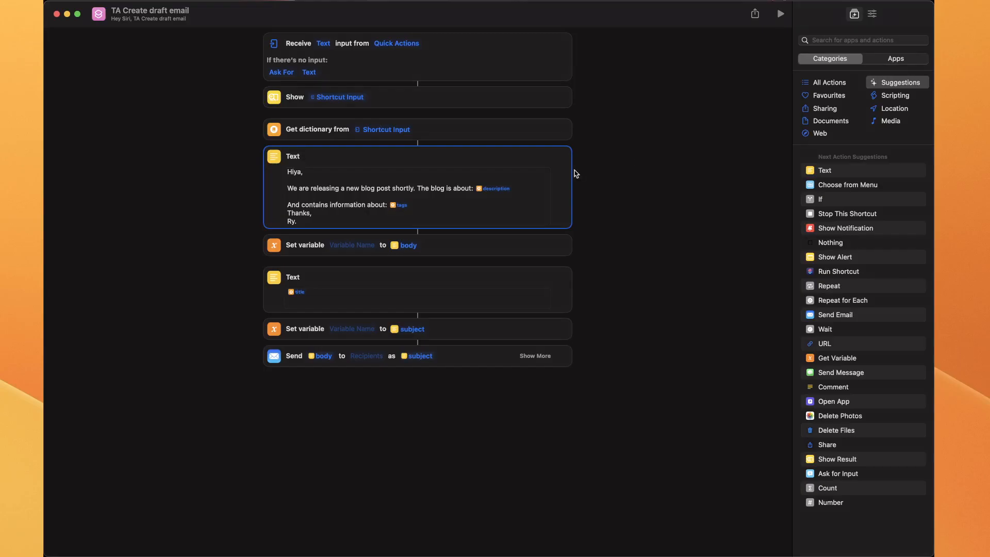
pyautogui.press('super+Tab')
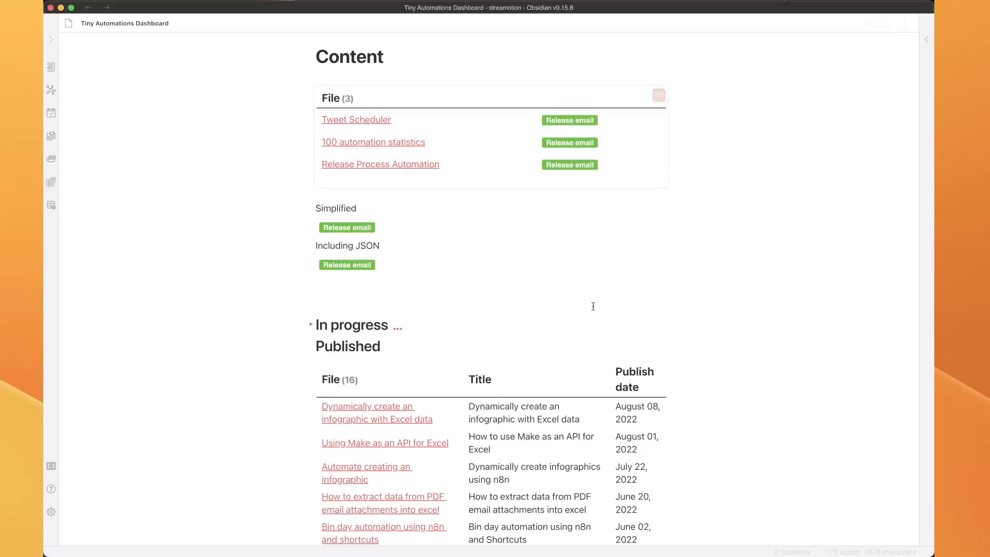